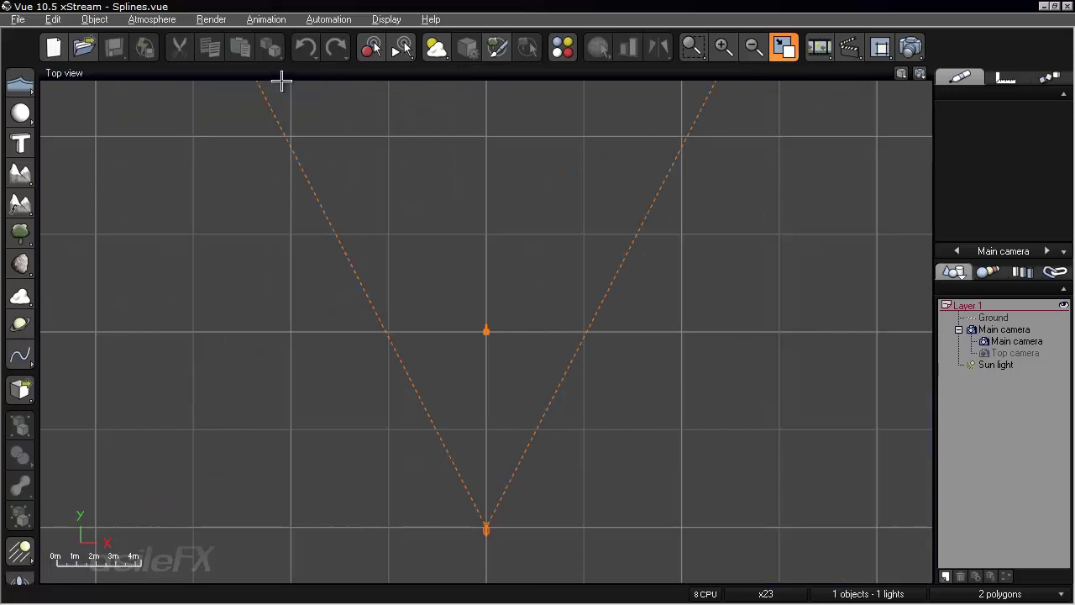
- Create a spline in the Top view with seven control points tracing an open rounded loop around the origin
scroll(530, 337, up, 5)
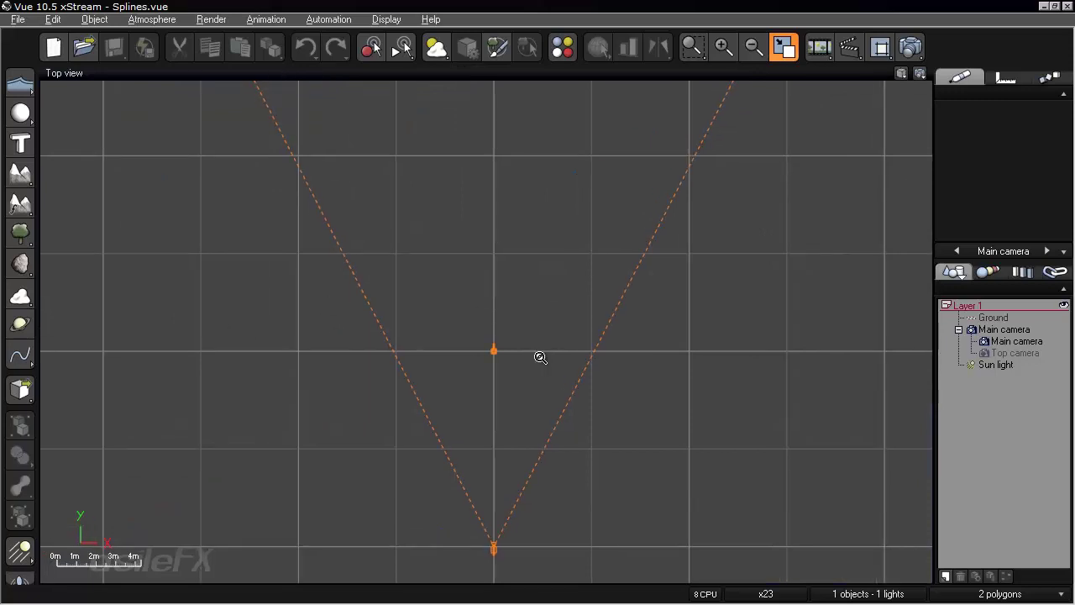
click(20, 355)
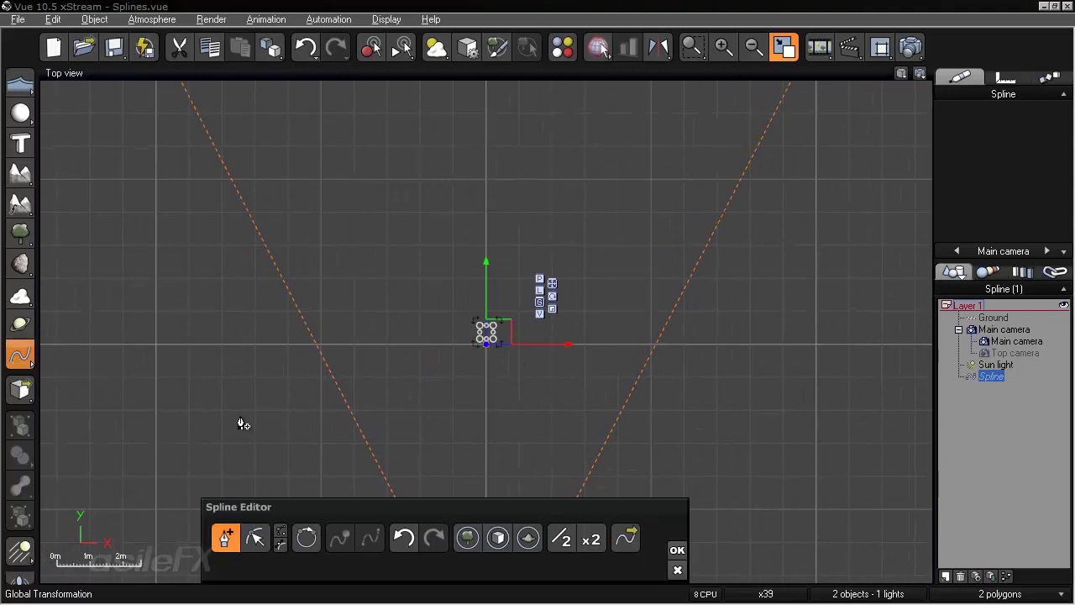
click(391, 443)
click(340, 284)
click(441, 172)
click(603, 161)
click(697, 273)
click(604, 441)
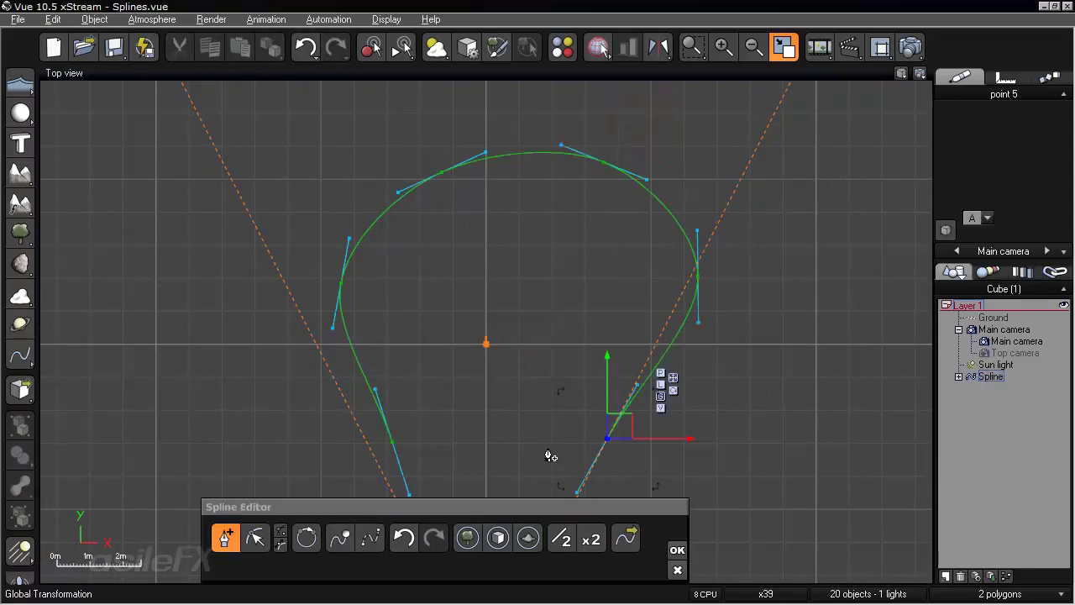
click(546, 447)
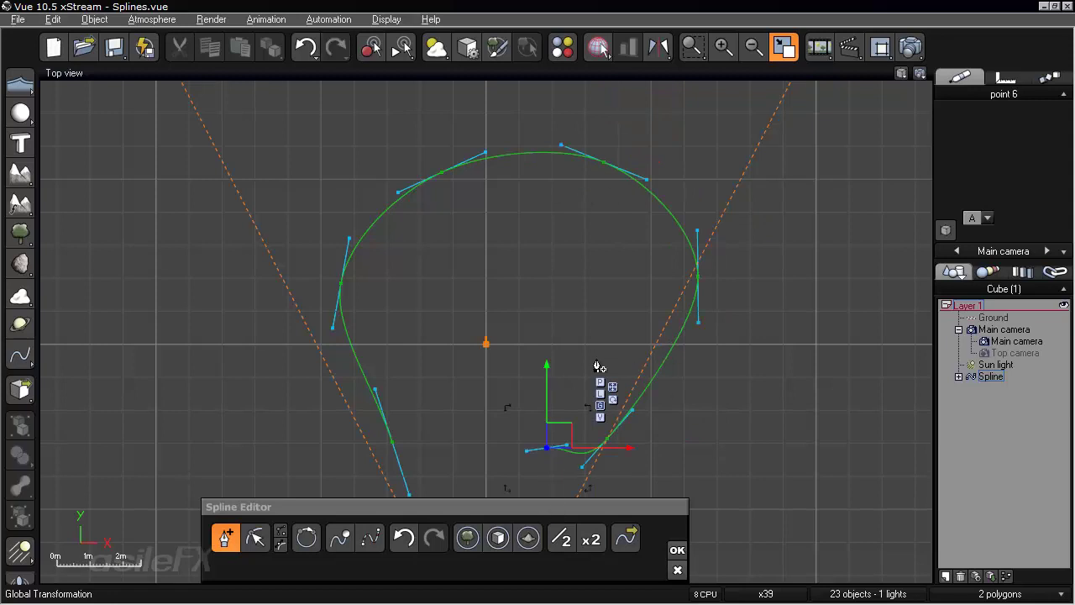
scroll(690, 349, up, 1)
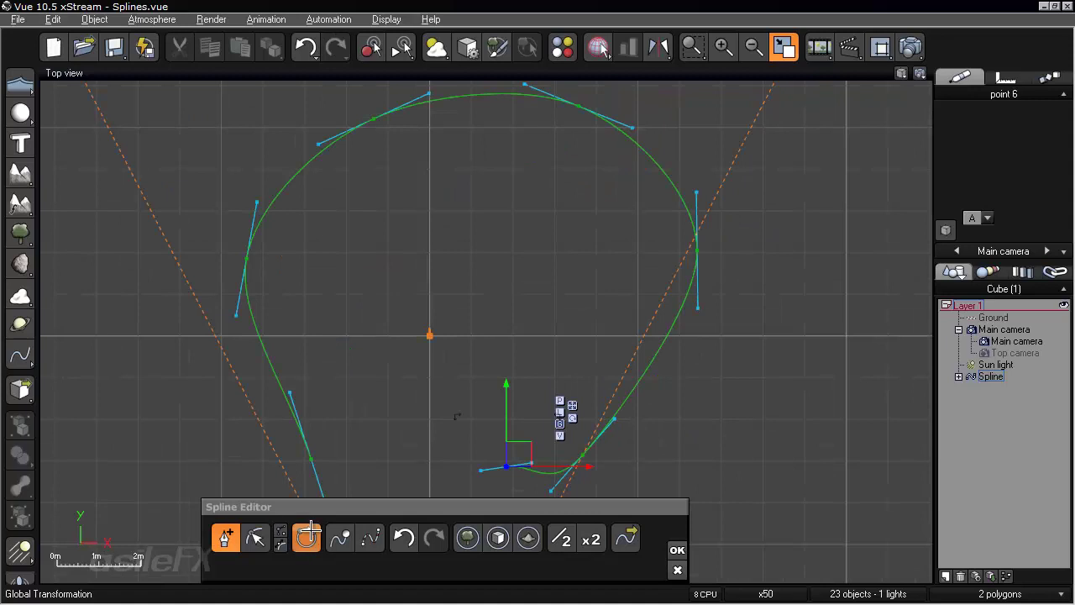
- Switch to editing spline points and swing the upper-right point's outgoing tangent handle above the curve
click(256, 538)
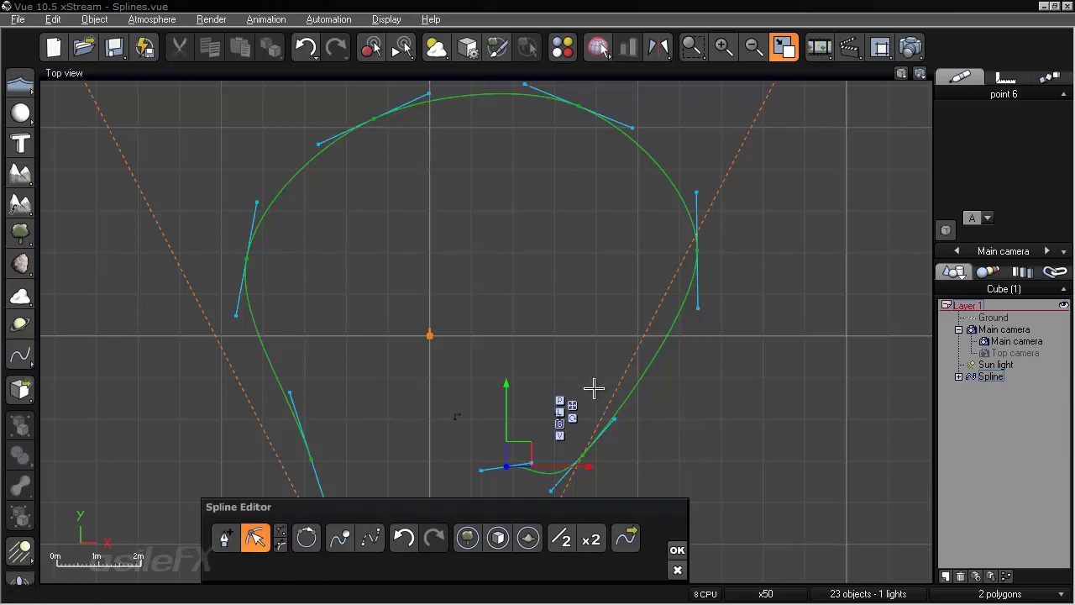
click(697, 250)
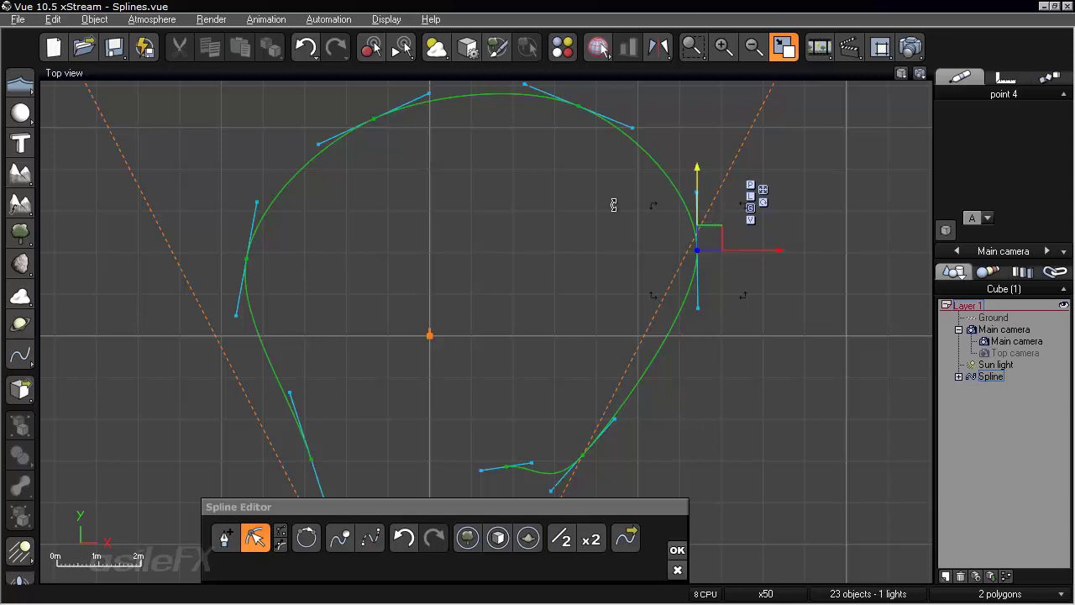
click(632, 128)
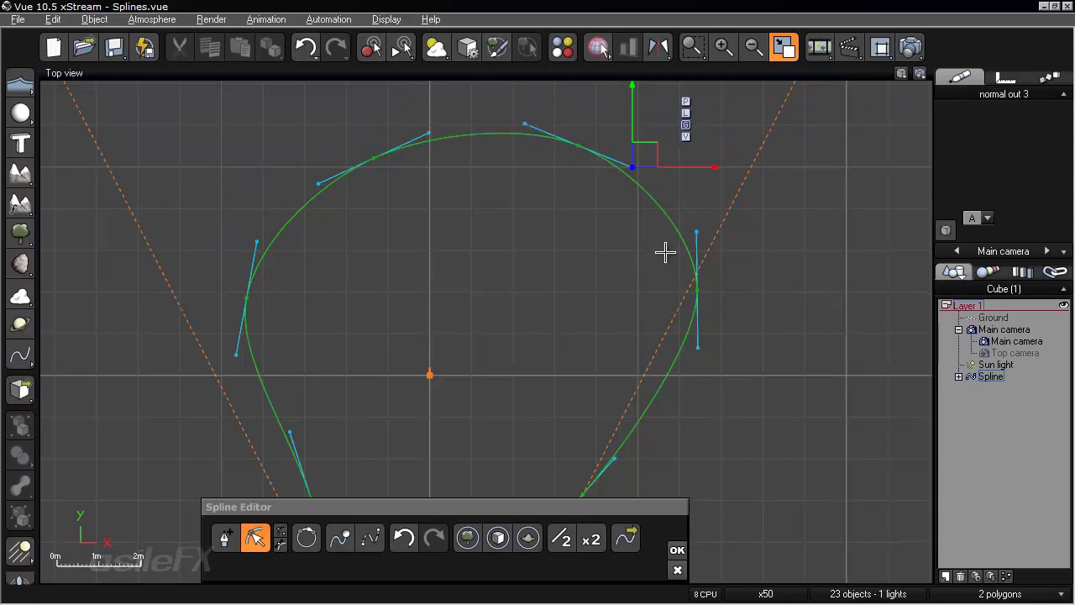
drag(645, 155, 625, 209)
right_drag(637, 256, 620, 304)
scroll(620, 305, up, 3)
drag(586, 307, 575, 181)
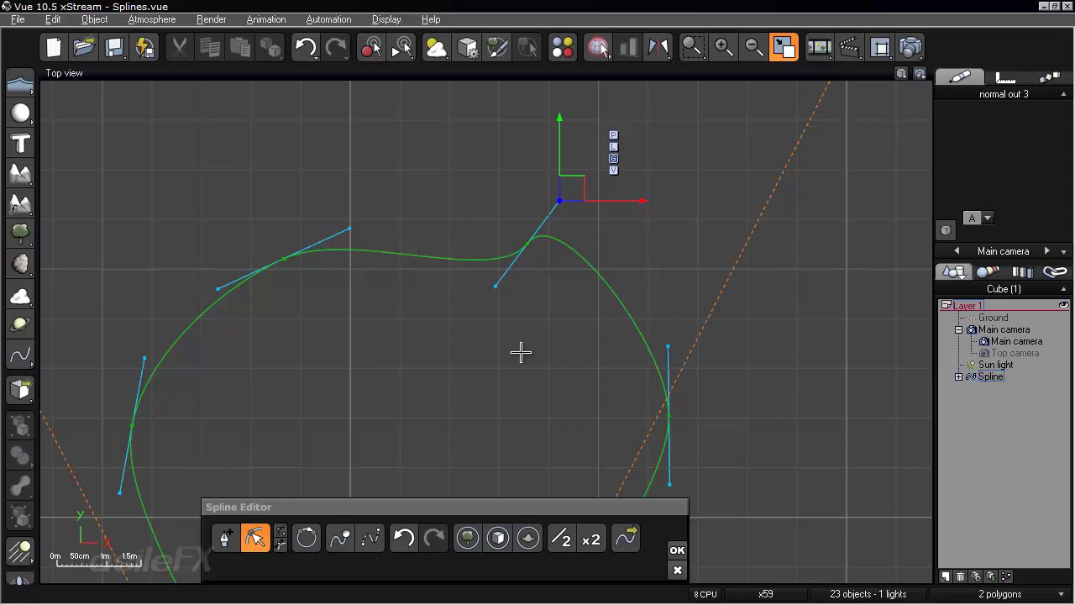
- Look up the spline editor's tangent shortcuts in the program options and swing the outgoing handle without the angle constraint
click(17, 18)
click(88, 392)
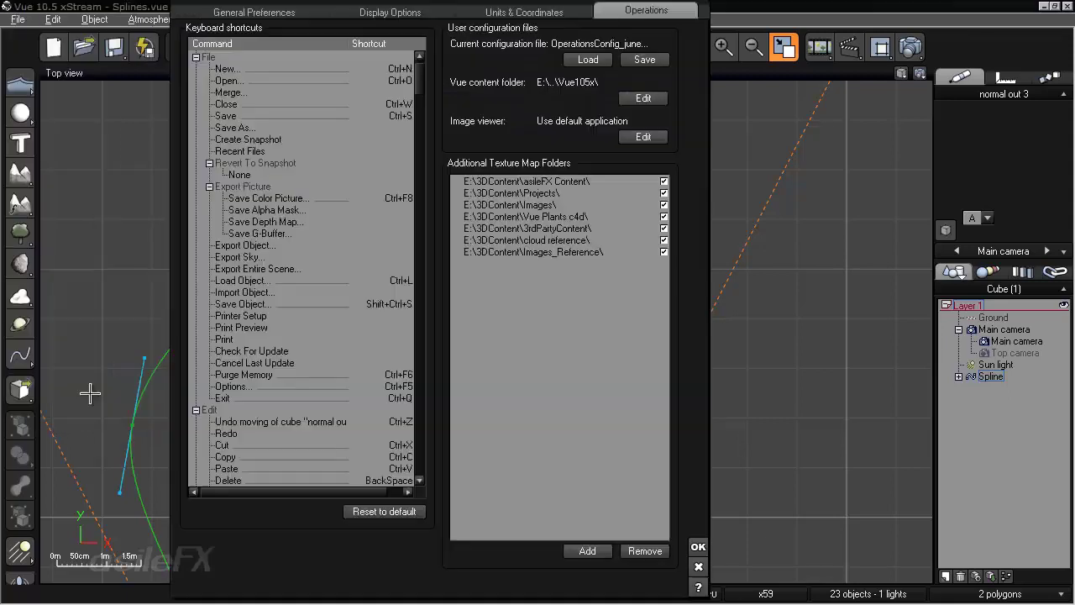
drag(419, 88, 428, 479)
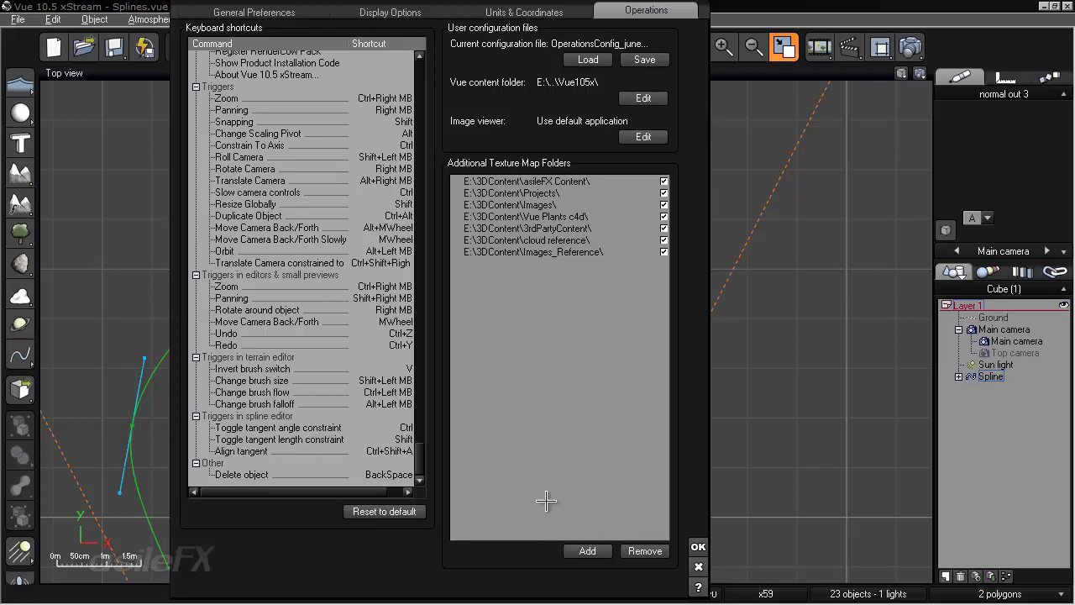
click(700, 565)
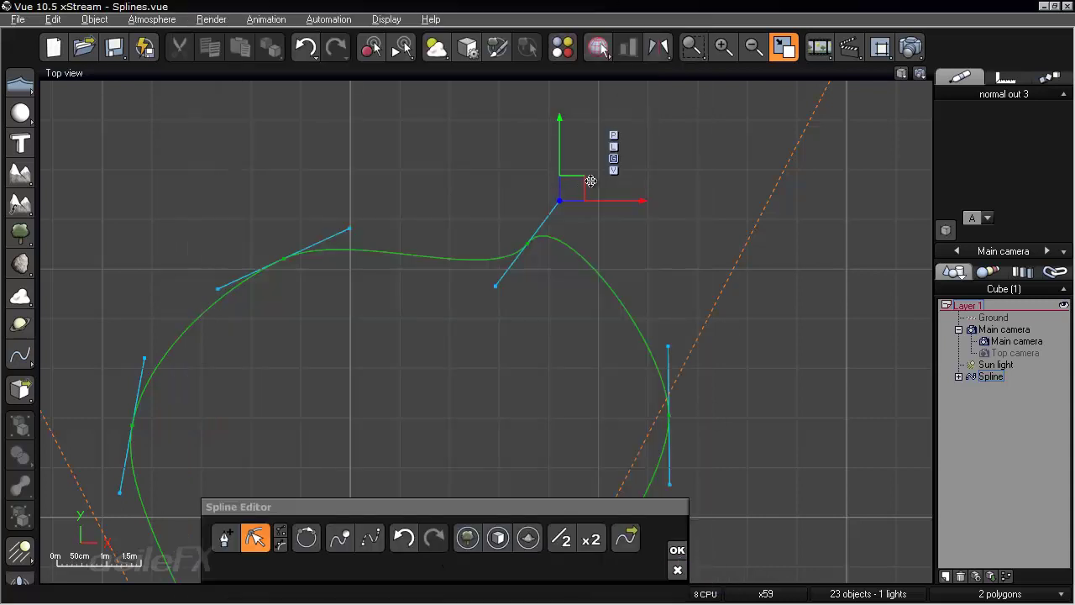
drag(578, 186, 618, 244)
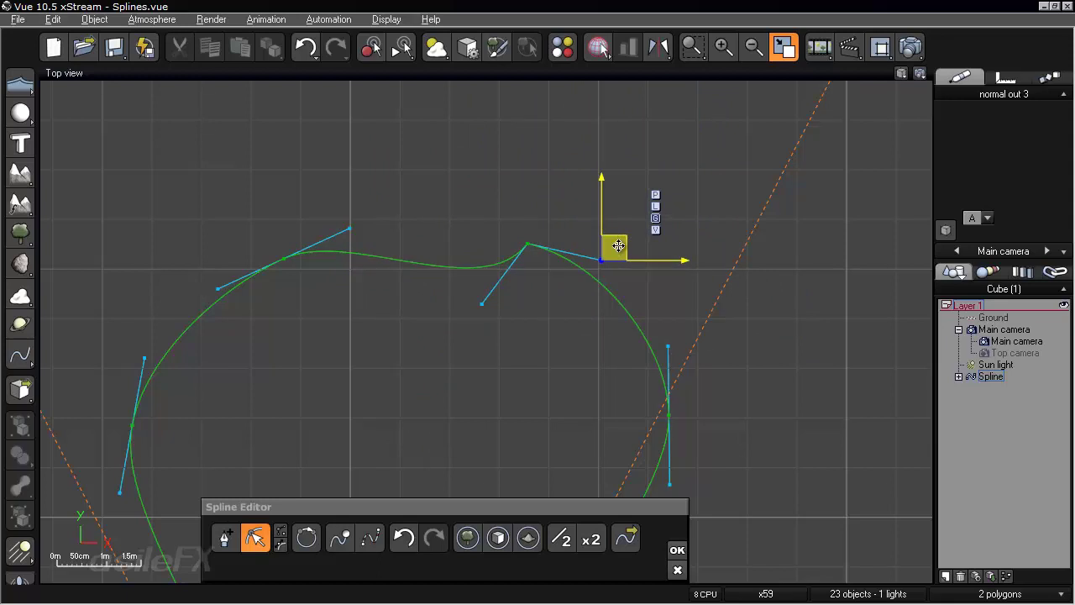
drag(612, 245, 571, 241)
- Recheck the tangent angle and length constraint shortcuts, and move the outgoing handle freely below the upper-right point
click(17, 18)
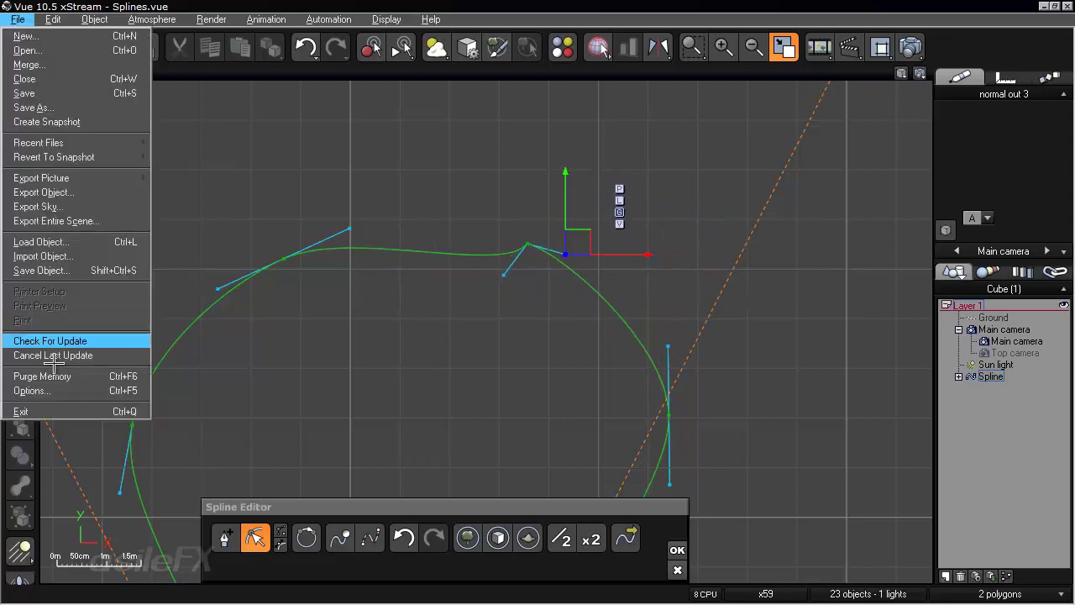
click(60, 388)
drag(422, 50, 428, 451)
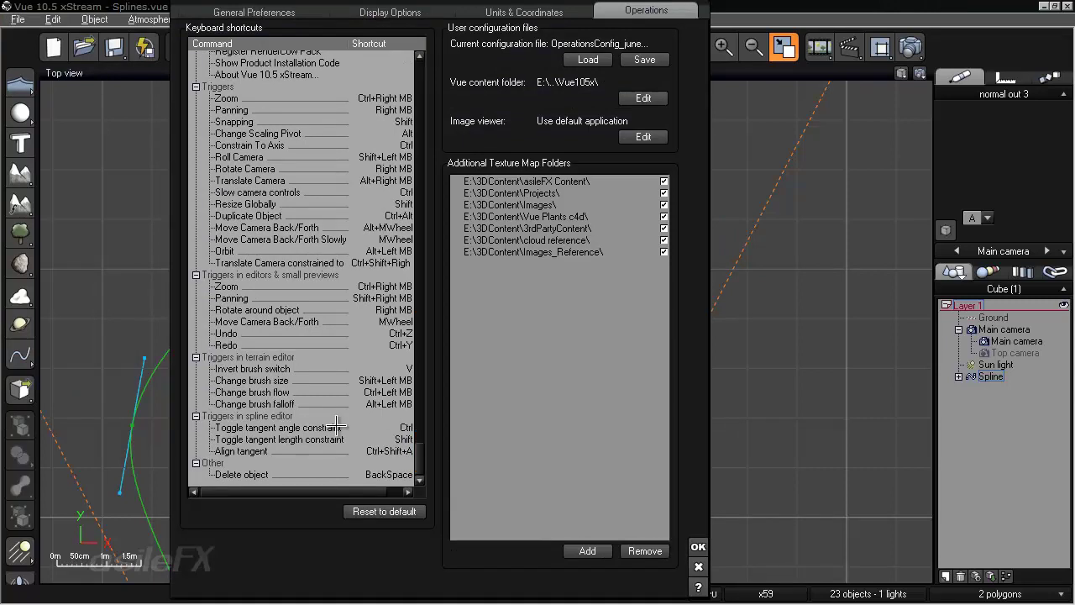
click(699, 565)
drag(578, 236, 599, 248)
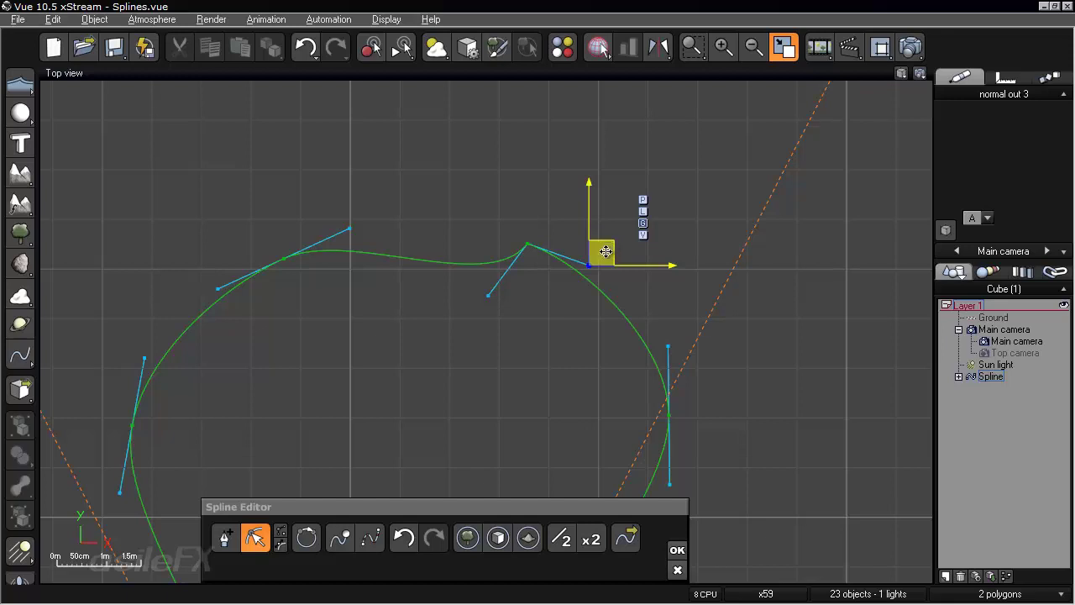
click(606, 250)
drag(607, 250, 550, 304)
- Try further bends of the upper-right point's tangents, undo one, and swing the outgoing handle below and left of the point
scroll(548, 299, up, 1)
scroll(547, 299, up, 3)
right_drag(533, 268, 579, 349)
drag(534, 437, 614, 375)
drag(546, 358, 517, 313)
scroll(516, 313, down, 3)
key(ctrl+z)
drag(457, 236, 640, 320)
drag(658, 233, 436, 287)
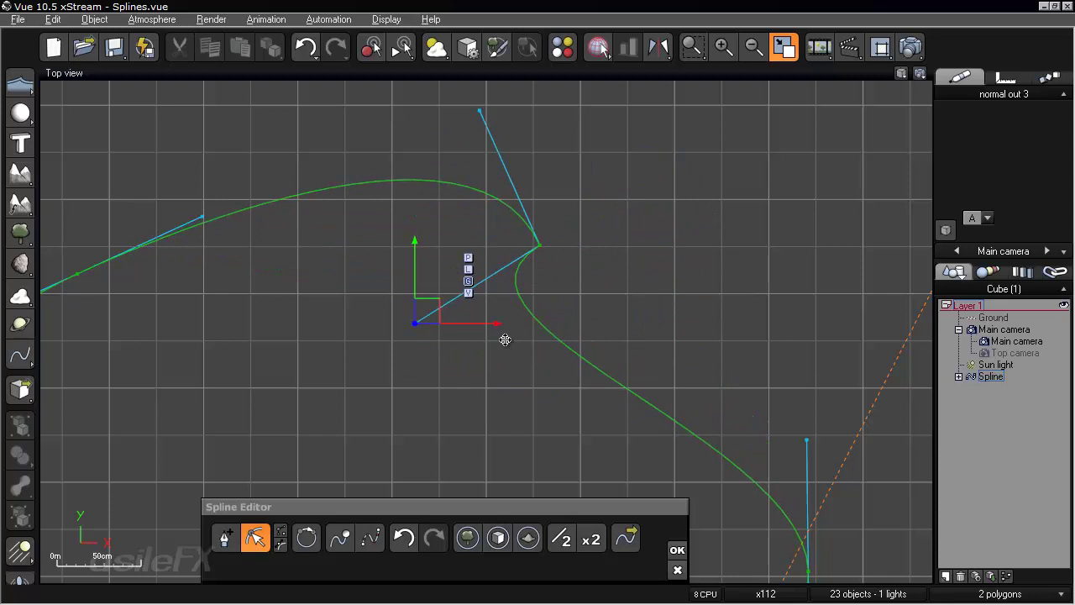
- Enable broken tangents, reposition the upper-right point's incoming and outgoing handles independently, and undo the tangent changes
right_drag(574, 259, 619, 313)
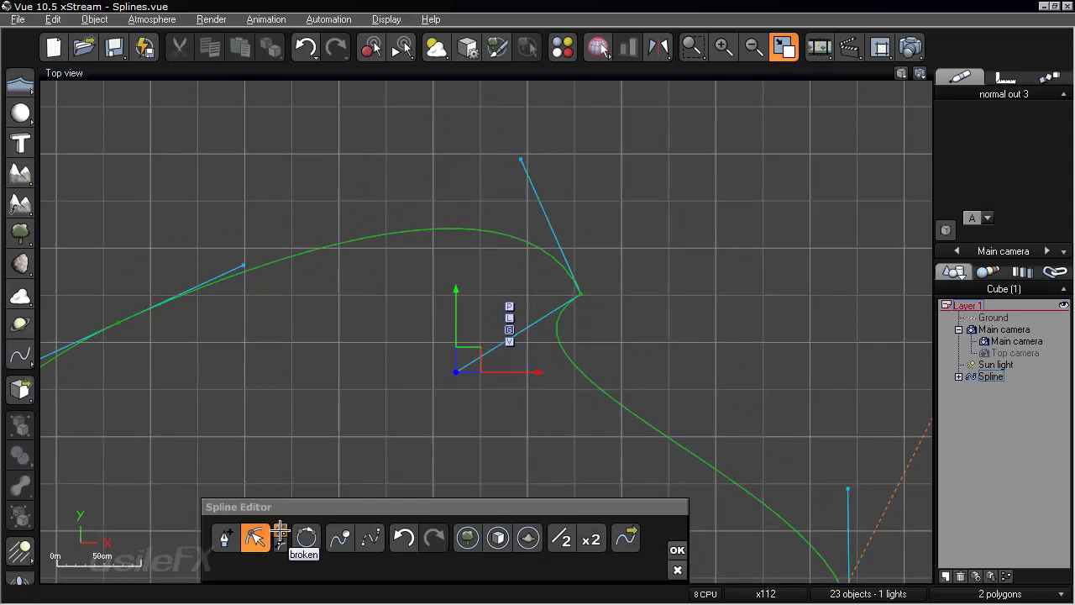
click(280, 531)
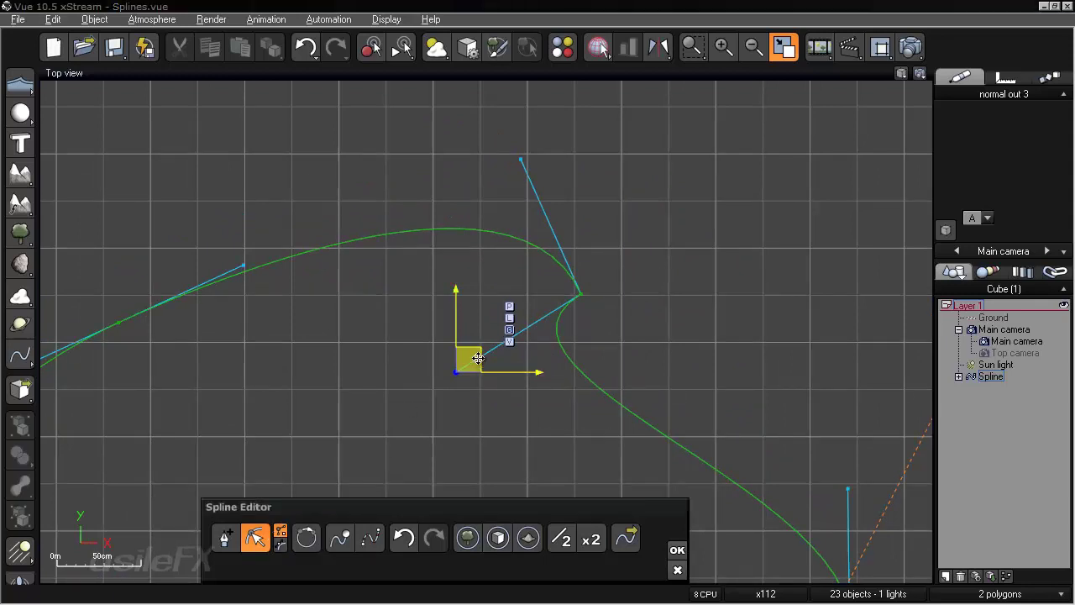
mouse_move(475, 359)
mouse_down()
mouse_move(533, 372)
mouse_move(710, 359)
mouse_move(685, 174)
mouse_move(734, 192)
mouse_move(504, 384)
mouse_move(471, 355)
mouse_up()
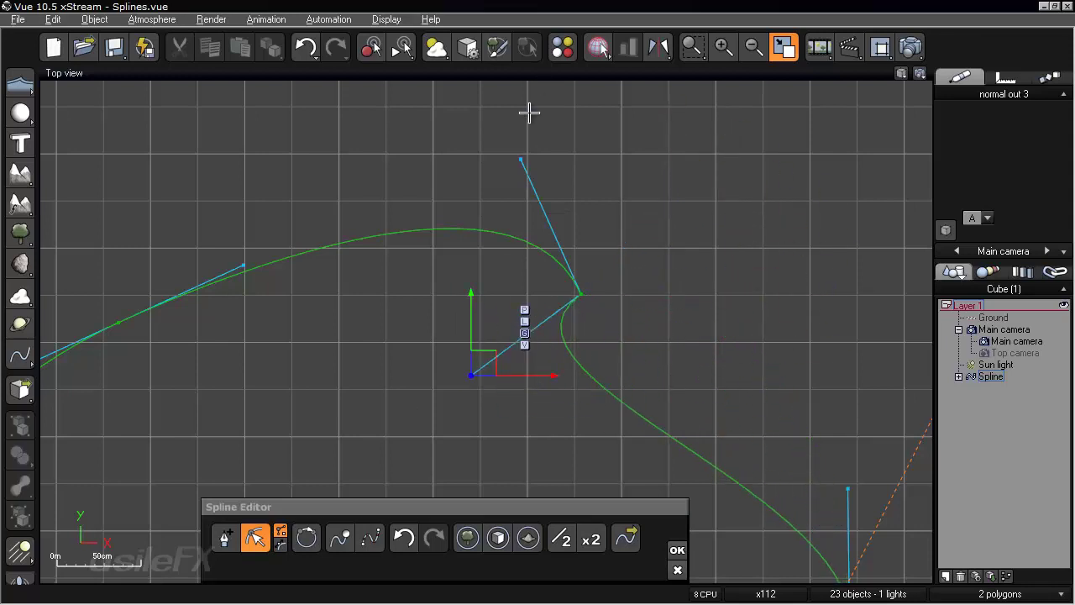
drag(521, 160, 502, 180)
drag(471, 371, 453, 386)
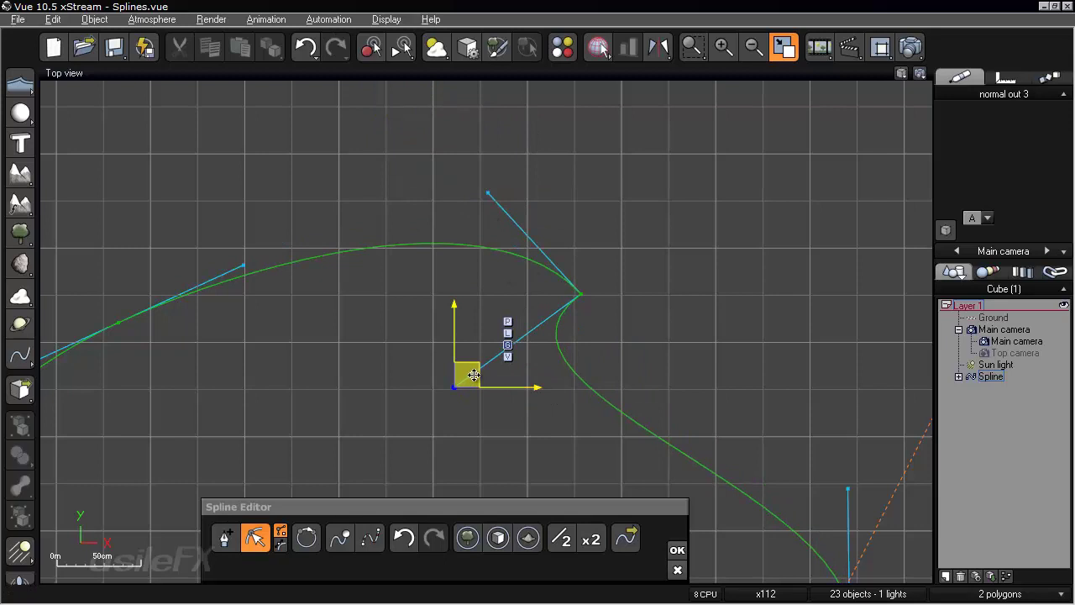
drag(468, 375, 723, 217)
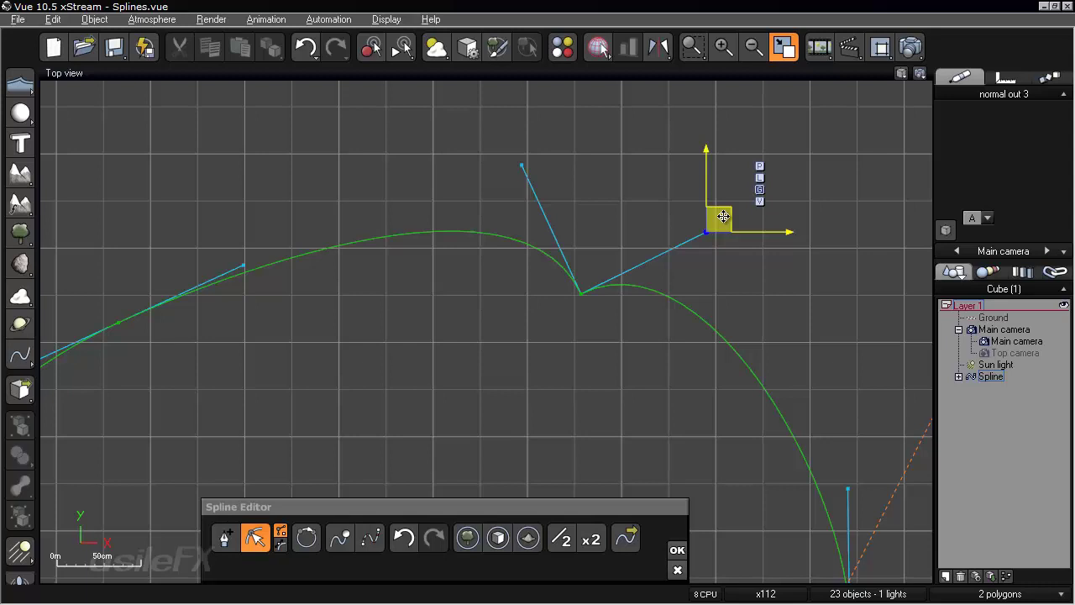
key(ctrl+z)
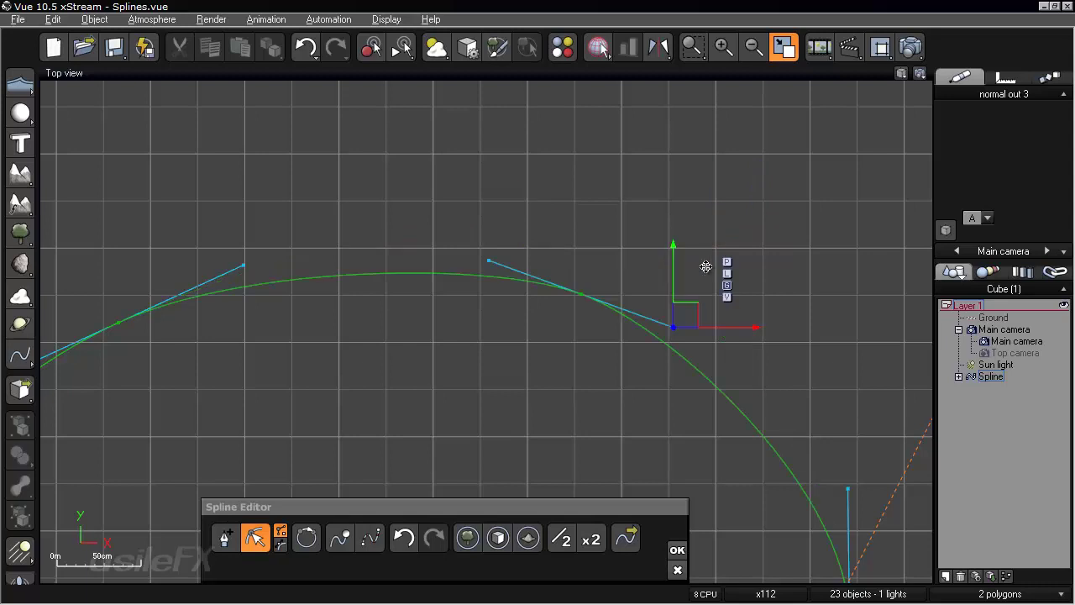
- Raise the outgoing handle above the point to form a kink, turn off broken tangents, and align both tangent handles
drag(683, 309, 614, 155)
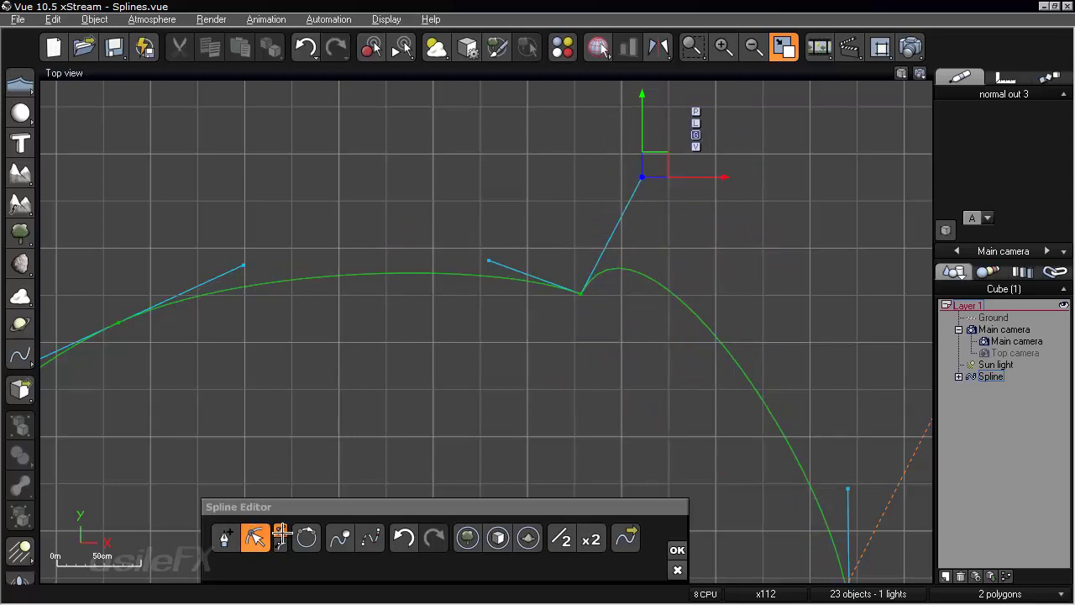
mouse_move(672, 164)
mouse_down()
mouse_move(693, 185)
mouse_move(680, 164)
mouse_up()
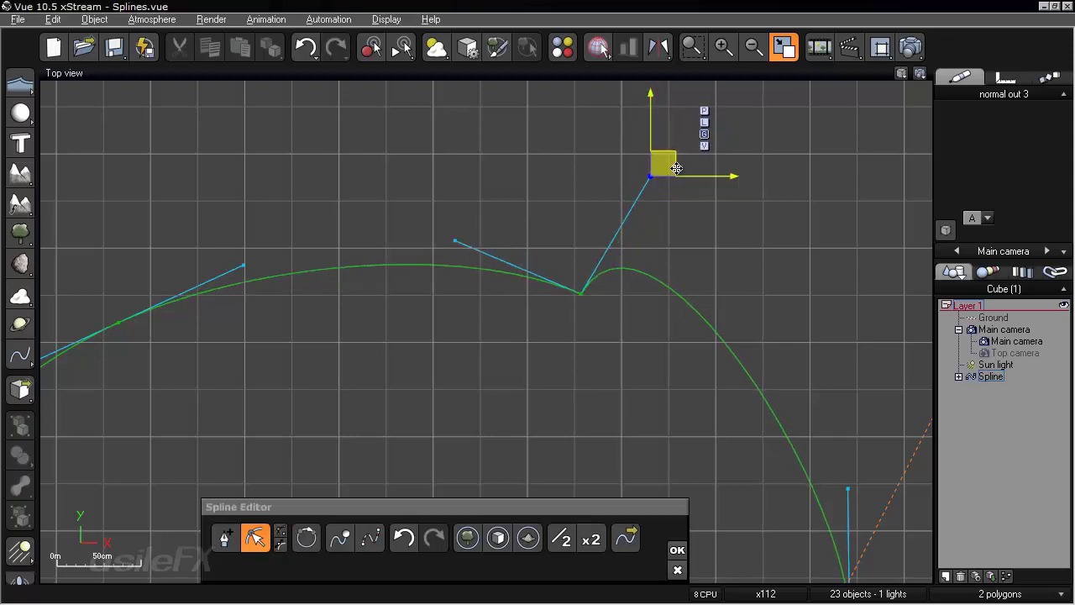
drag(668, 173, 643, 206)
click(282, 543)
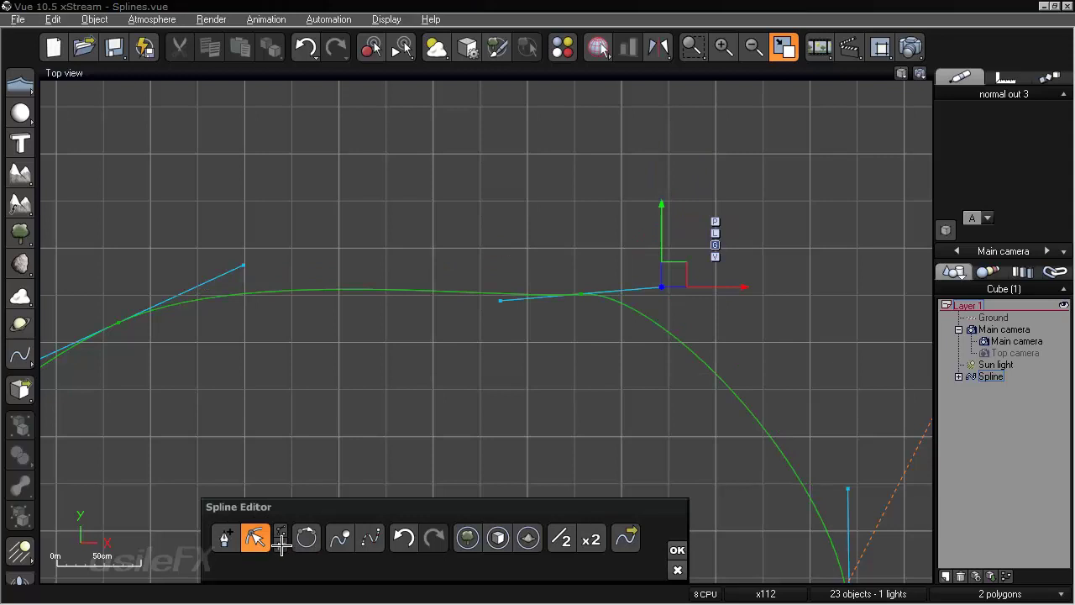
- Tilt the aligned tangents downward to the right, bend the outgoing handle out of line, and realign the two handles
drag(674, 274, 643, 347)
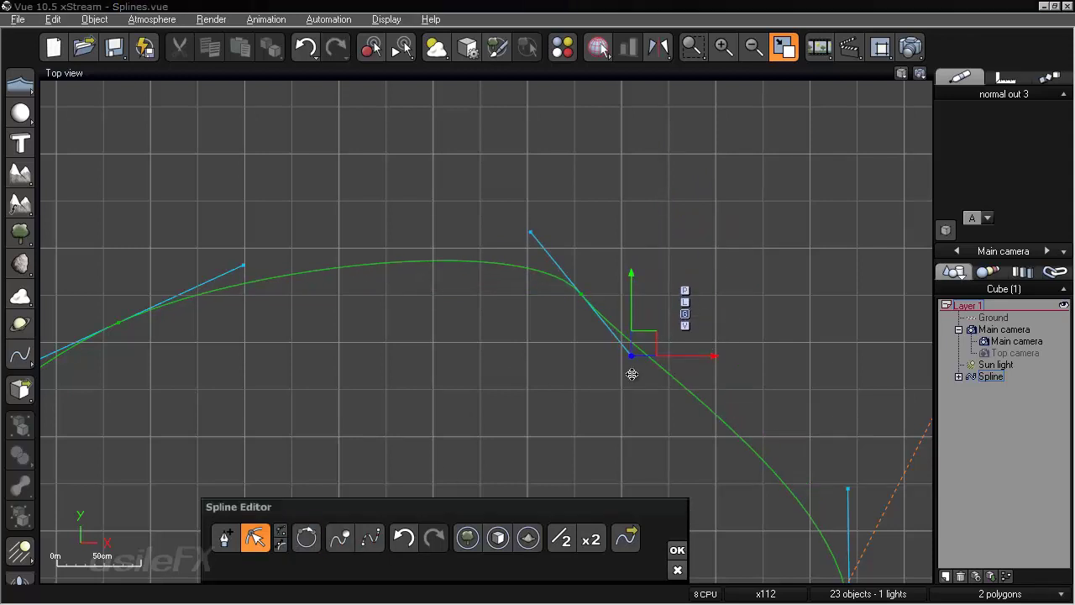
drag(651, 346, 520, 368)
click(282, 532)
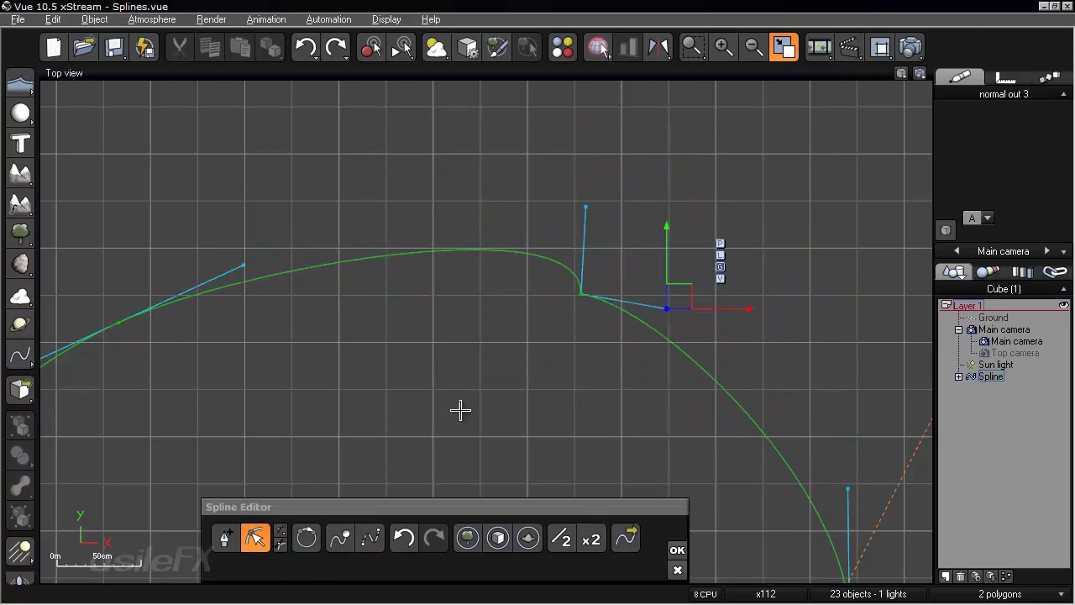
click(280, 527)
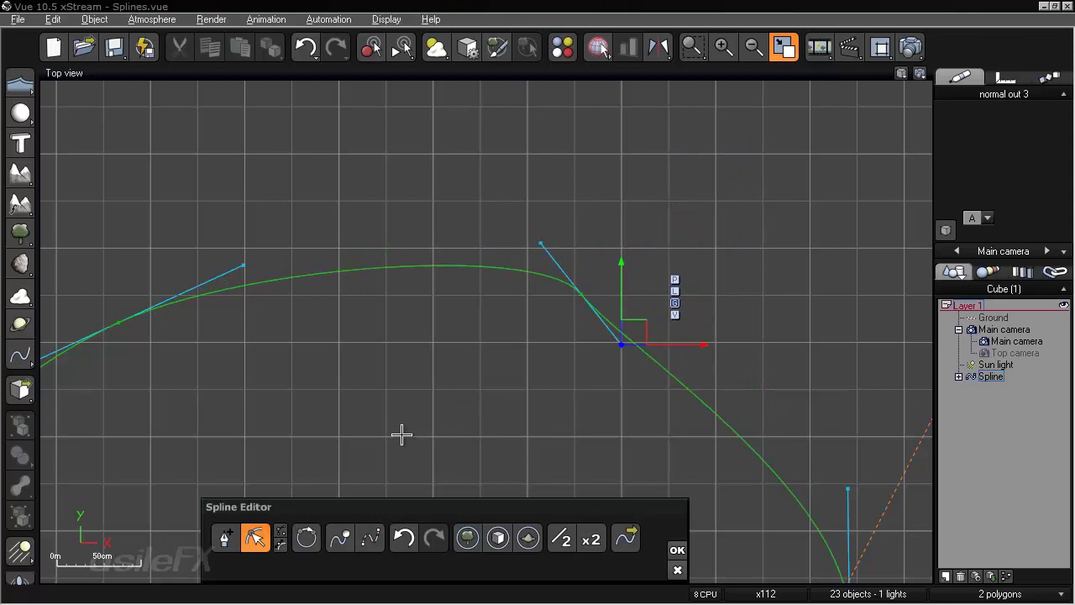
- Accept and close the Spline Editor, and move the upper-right control point slightly up and left directly in the viewport
click(680, 553)
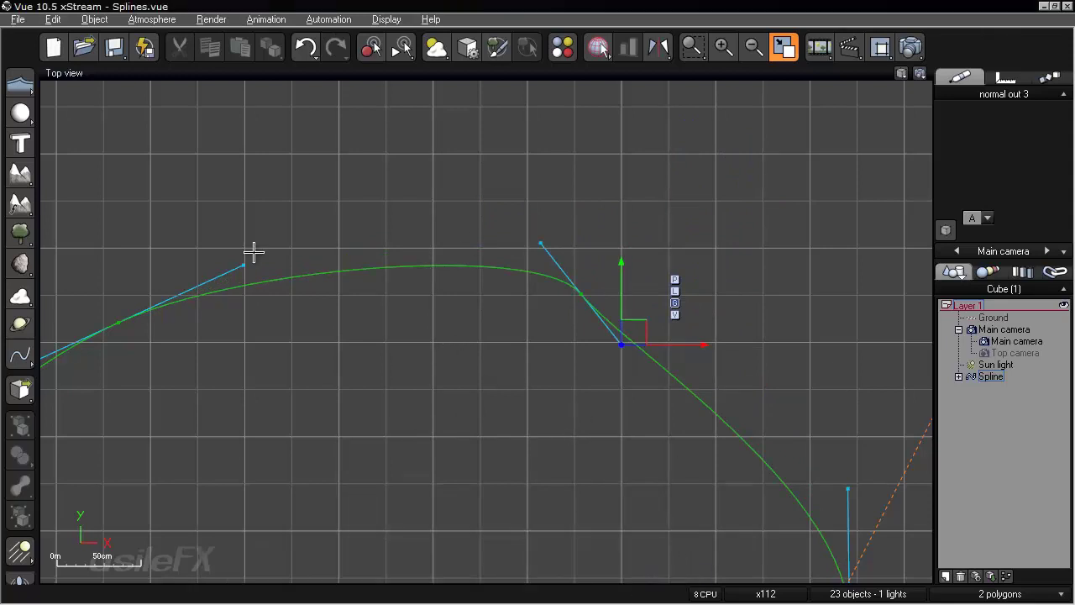
click(540, 242)
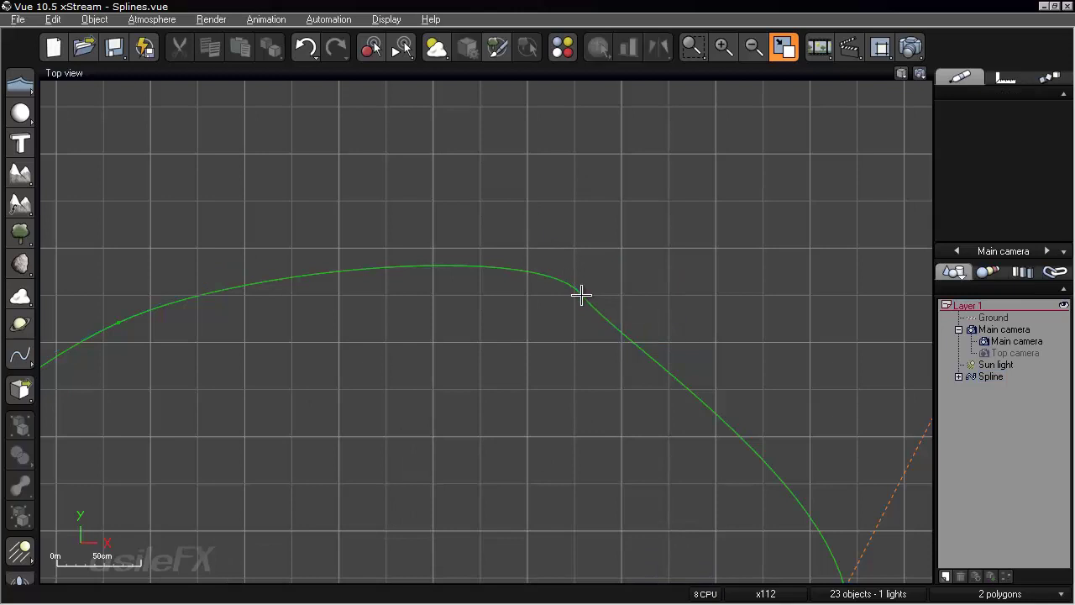
click(580, 294)
drag(586, 279, 573, 259)
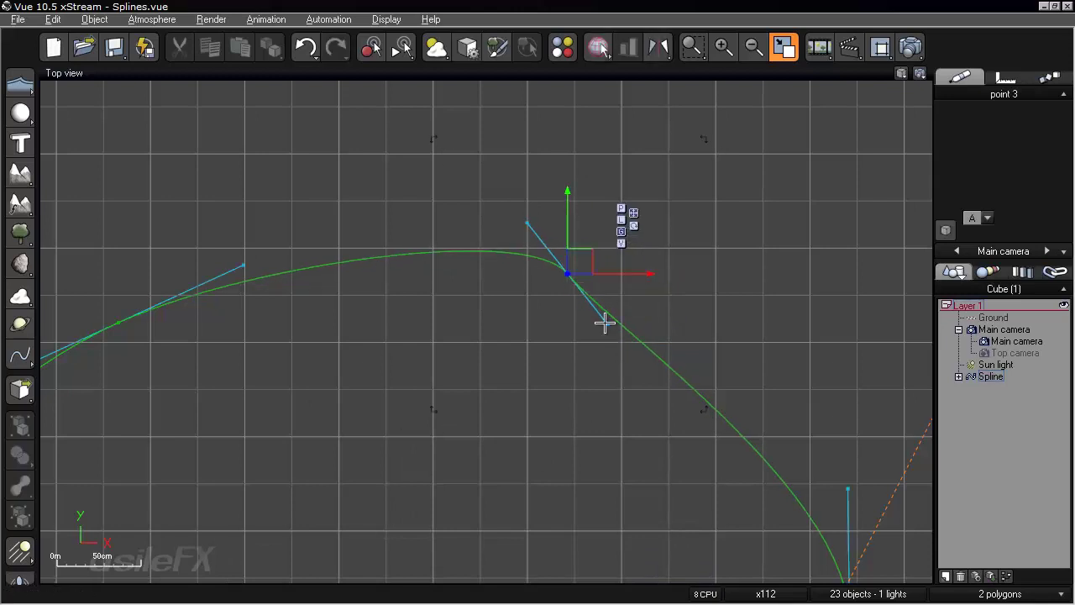
- Swing the point's outgoing tangent handle above the curve and shift the control point slightly down and left
click(607, 324)
drag(625, 307, 637, 188)
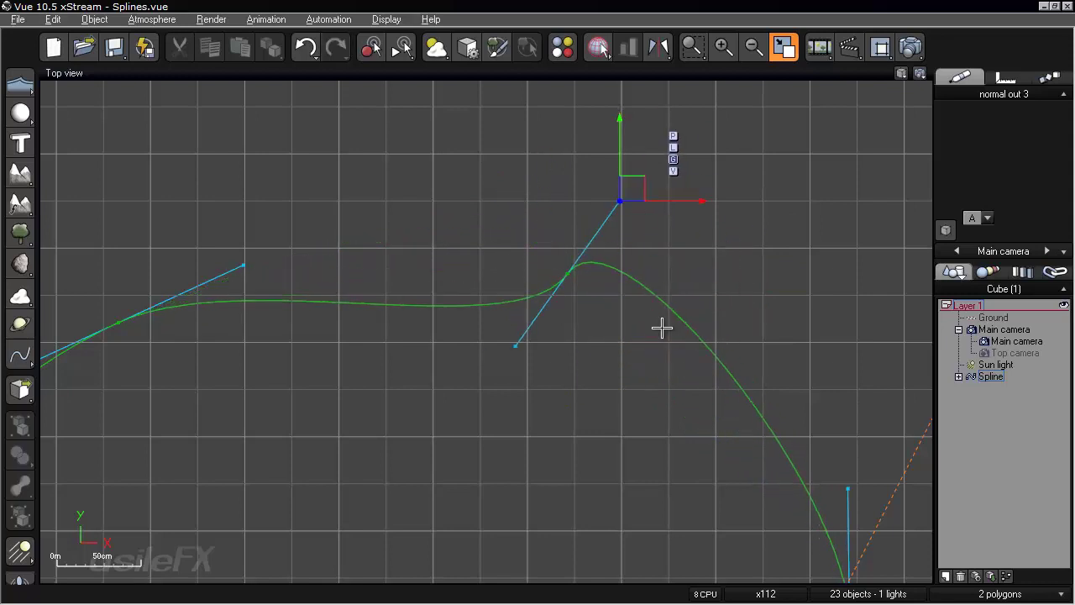
click(569, 273)
drag(581, 261, 570, 281)
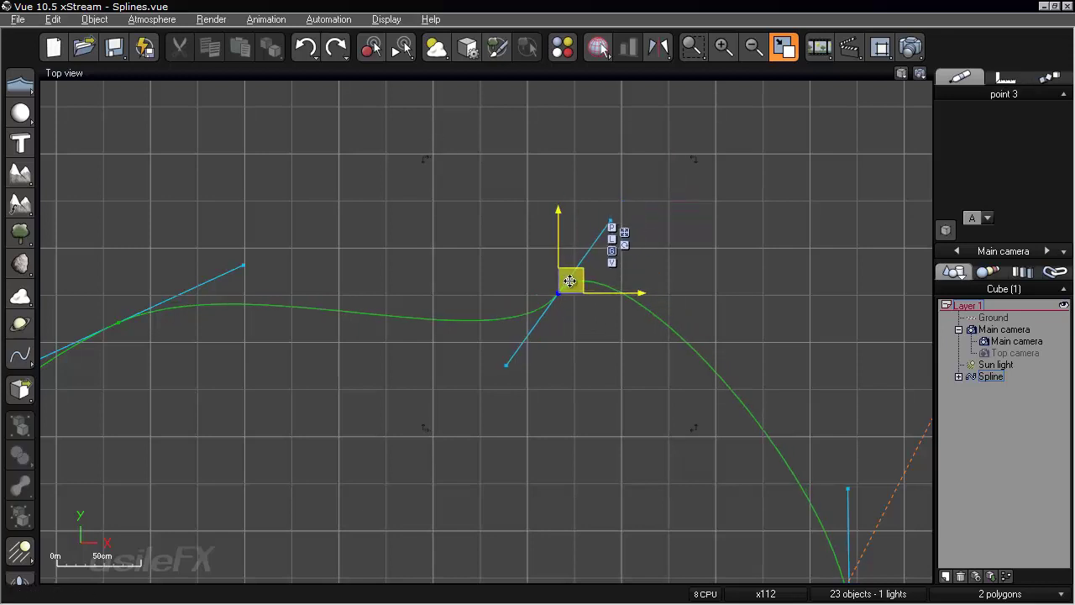
- Pull the same control point's incoming tangent handle farther down to steepen and lengthen the tangent
click(507, 362)
drag(519, 353, 521, 393)
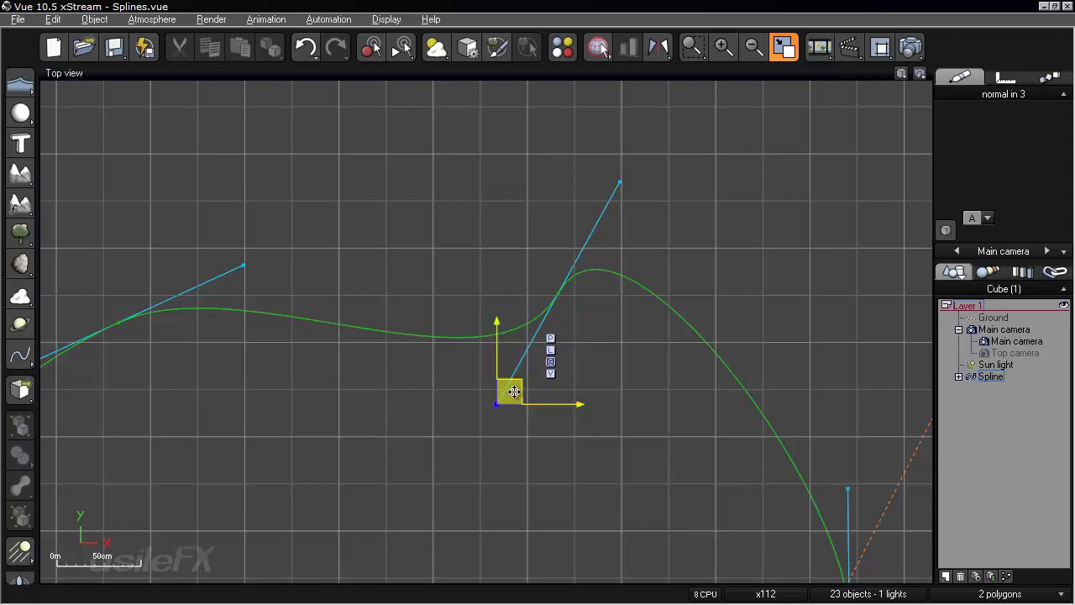
- Move the upper-right control point's incoming tangent handle to the left to give the tangent a flatter slope
drag(499, 376, 460, 378)
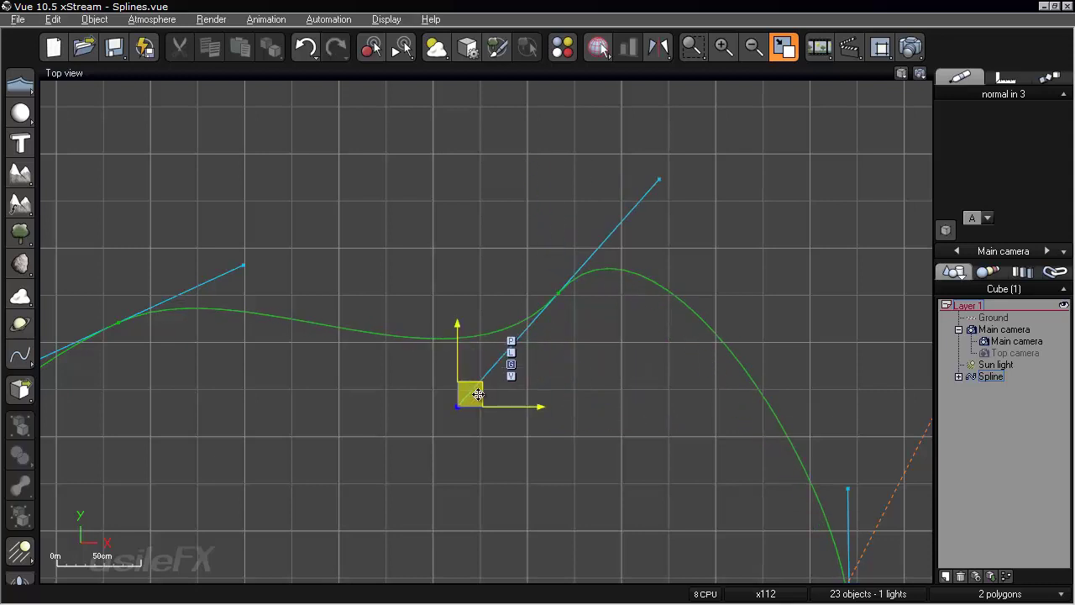
scroll(622, 223, down, 5)
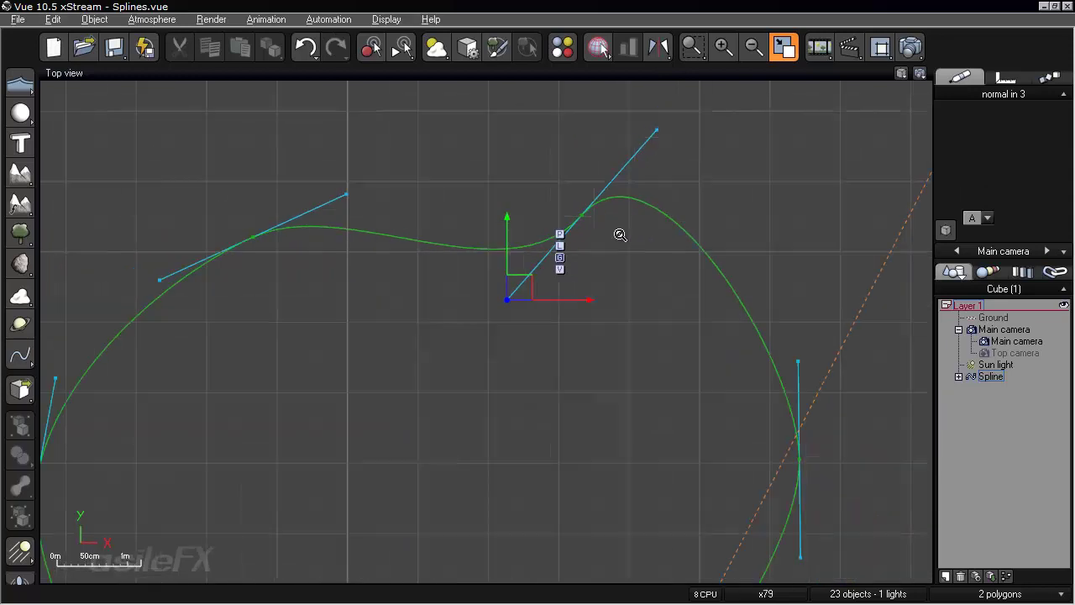
right_drag(637, 320, 628, 269)
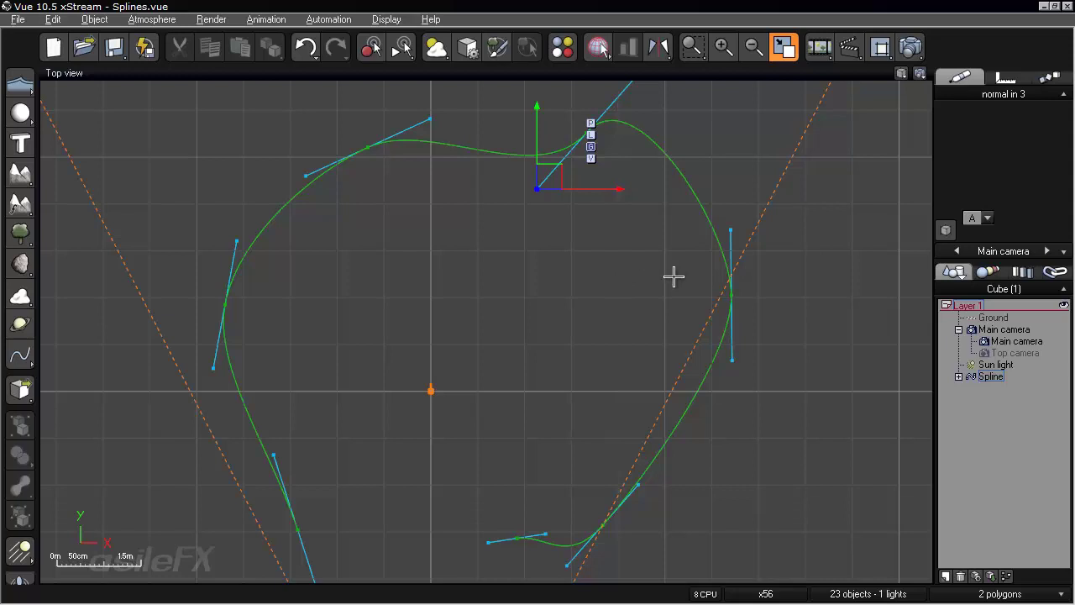
- Move the spline's rightmost control point down and slightly to the right directly in the viewport
click(729, 295)
drag(744, 282, 751, 326)
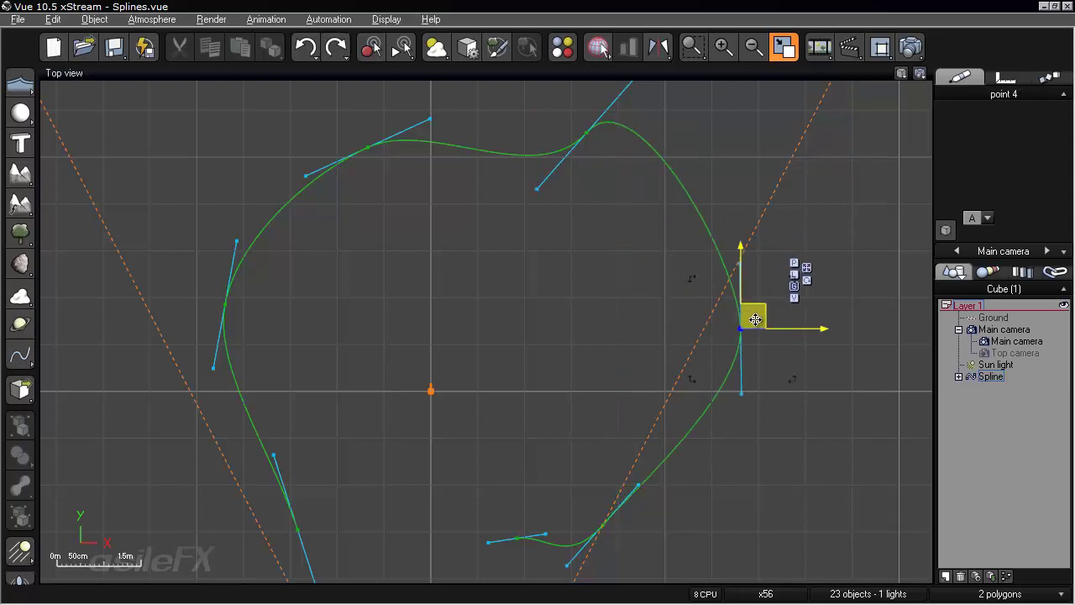
click(736, 259)
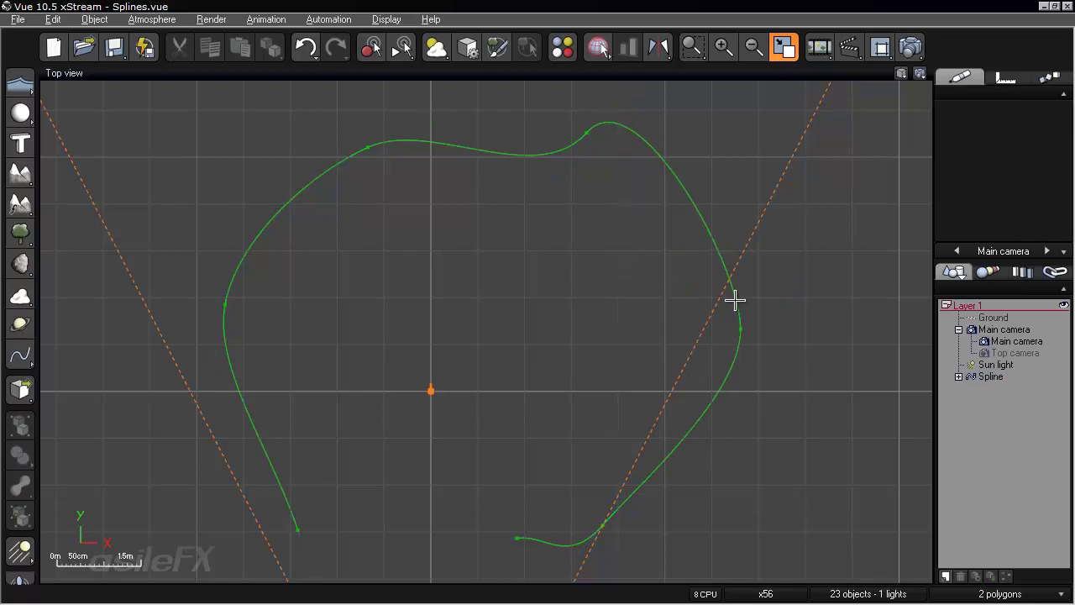
- Select and deselect the whole spline, and pick out the upper-right point's incoming tangent handle and the rightmost control point
click(368, 149)
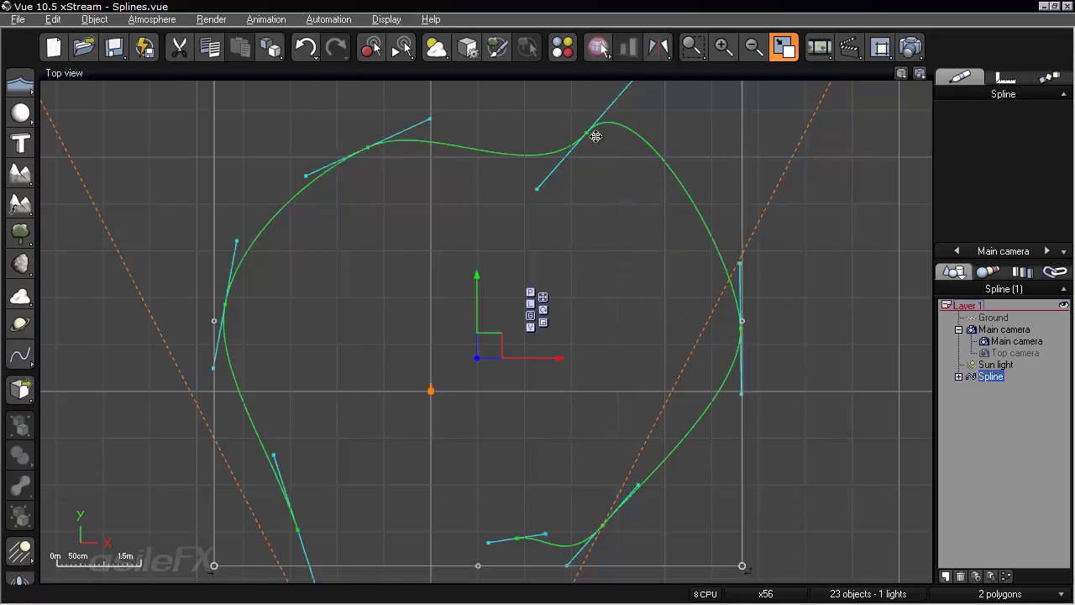
key(ctrl+z)
click(774, 178)
click(578, 135)
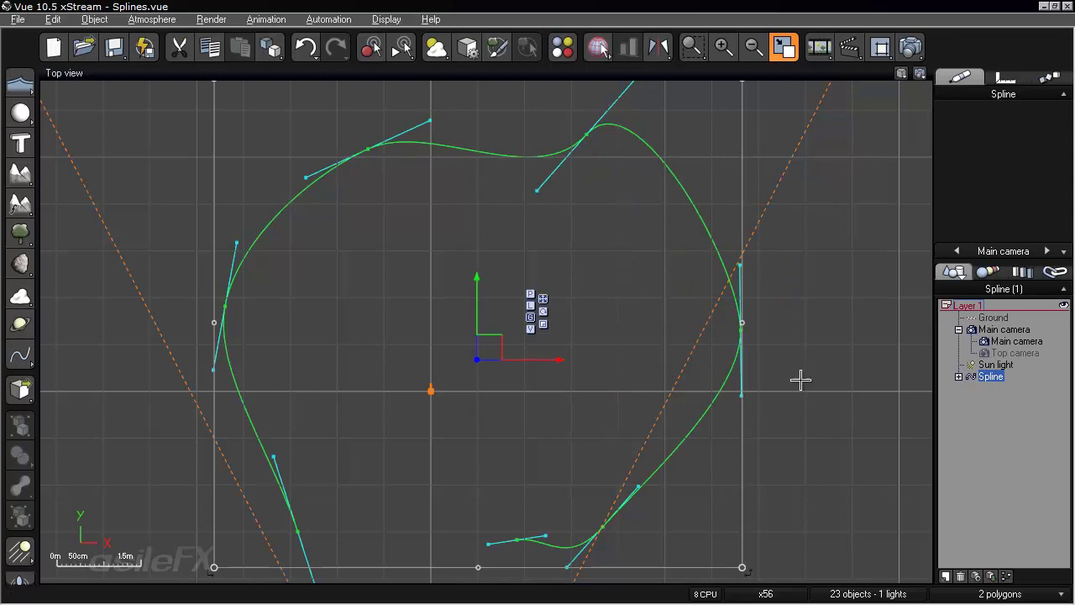
click(958, 376)
click(959, 312)
click(737, 210)
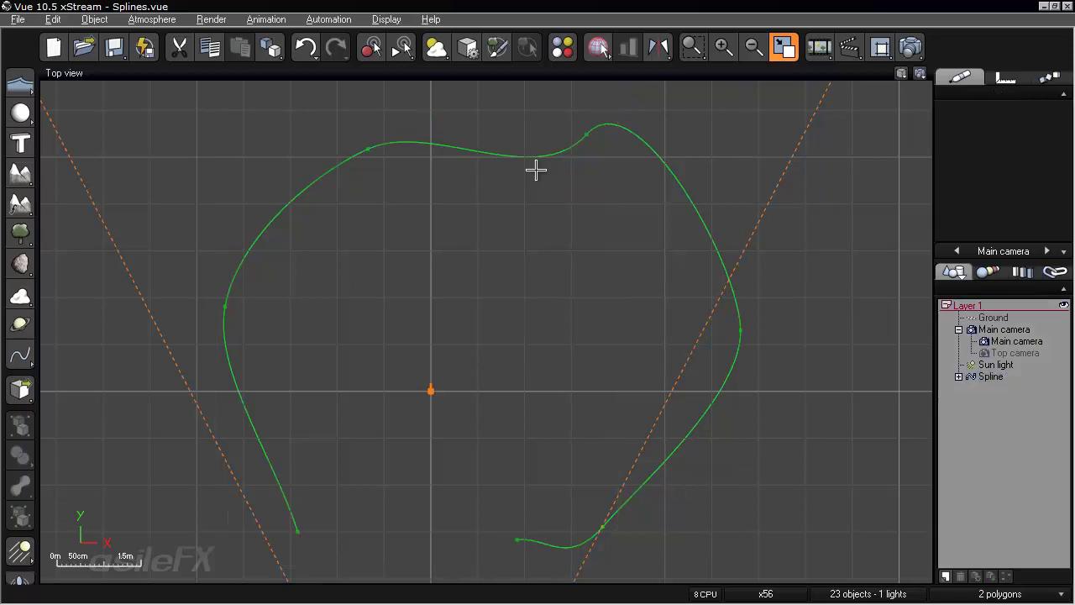
click(587, 133)
click(537, 190)
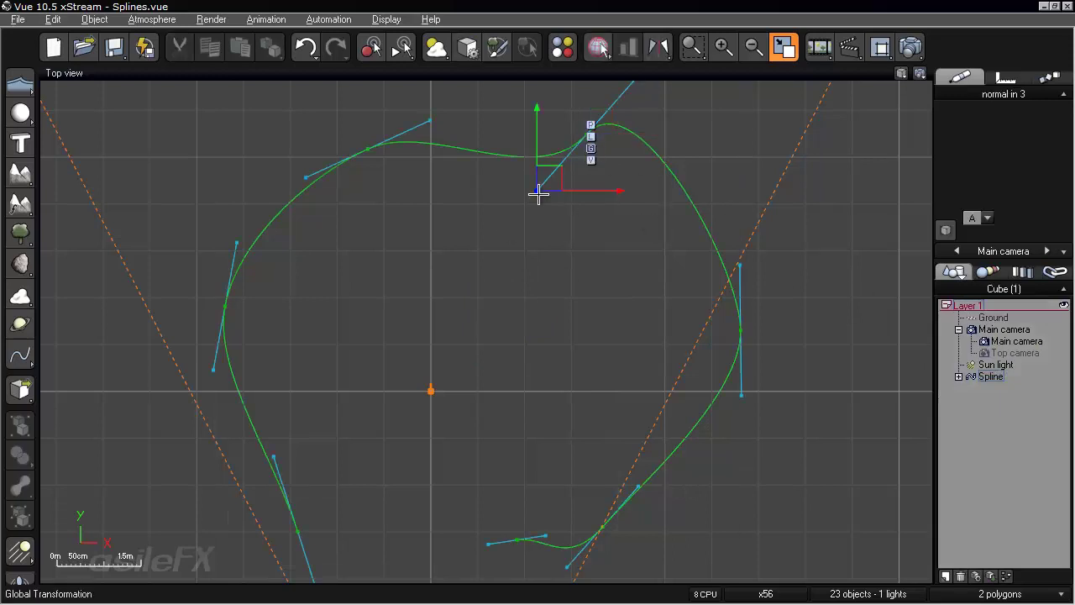
click(739, 269)
click(741, 329)
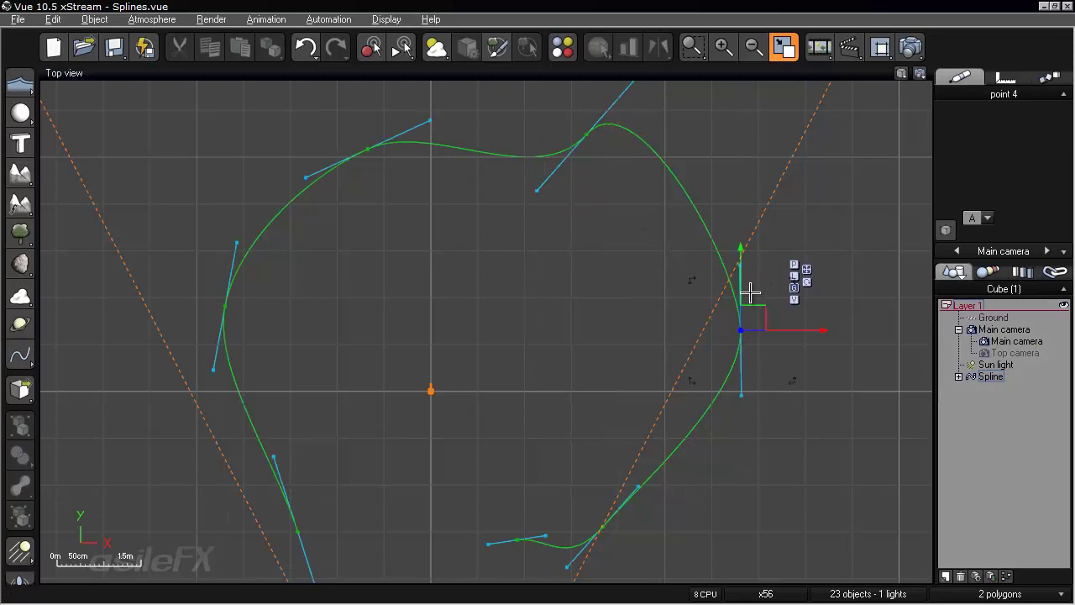
- Break the rightmost point's tangents by swinging the outgoing handle down-right and the incoming handle up-right, forming an inward corner
click(739, 394)
drag(762, 371, 806, 362)
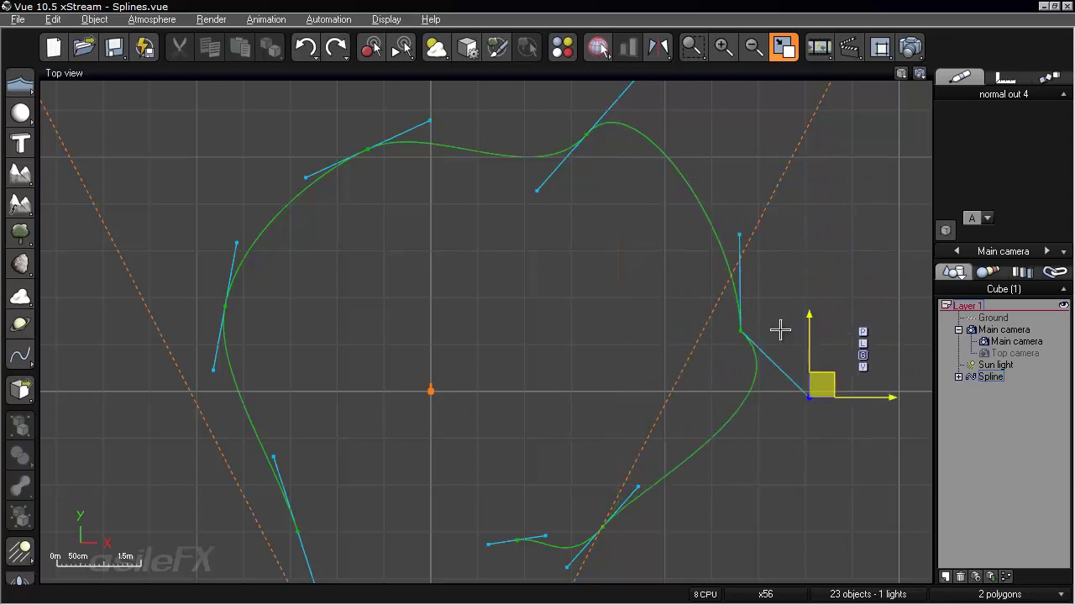
click(740, 240)
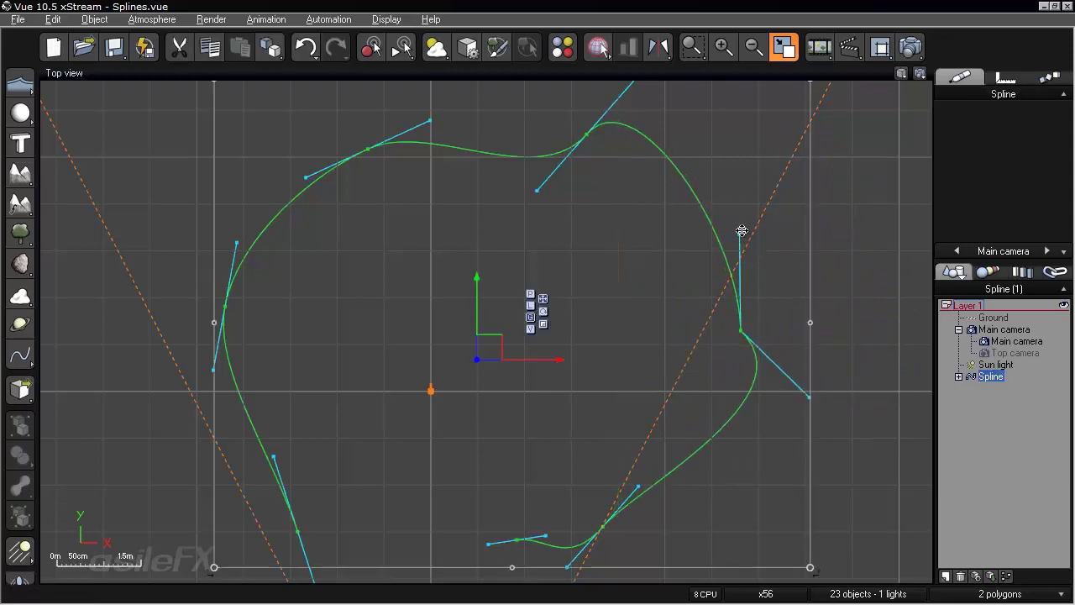
click(741, 230)
drag(727, 243, 824, 317)
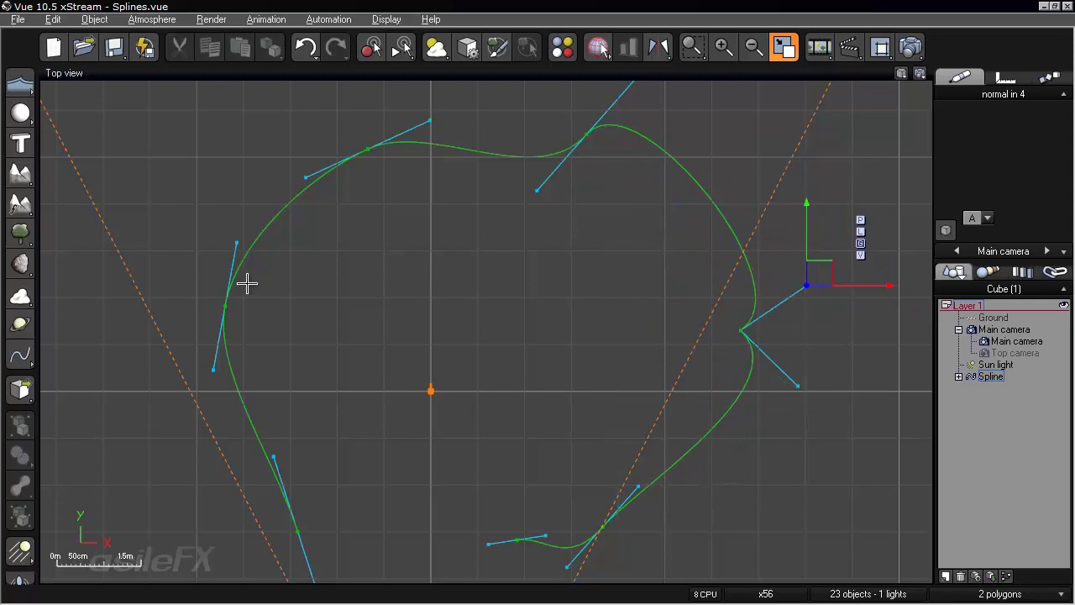
- Shift the leftmost control point's lower tangent handle slightly right and up, and briefly open and accept the Spline Editor
click(226, 308)
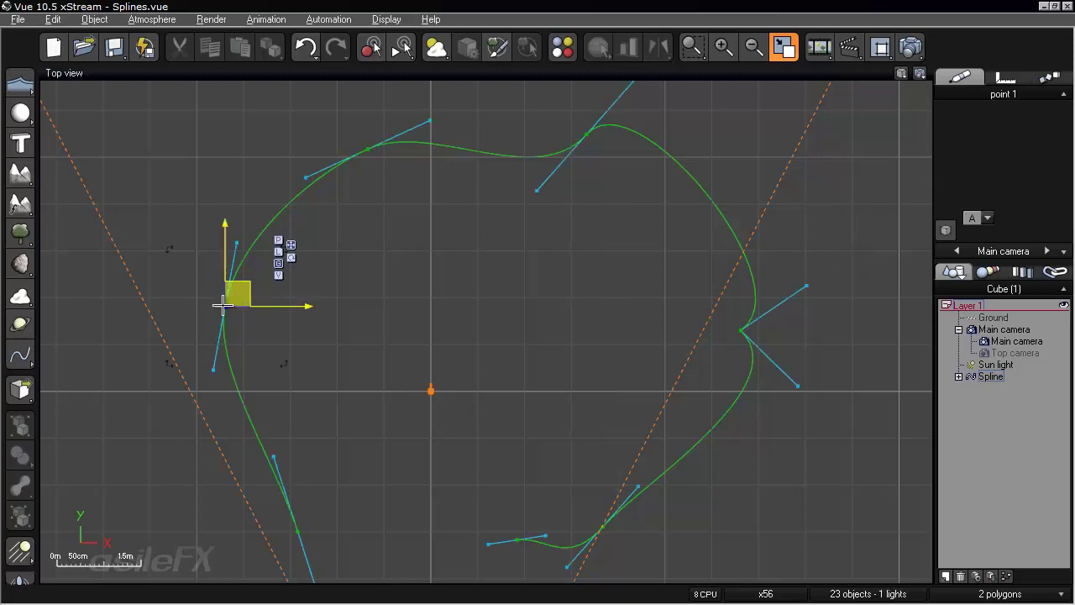
click(213, 370)
mouse_move(223, 362)
mouse_down()
mouse_move(209, 341)
mouse_move(198, 356)
mouse_move(237, 353)
mouse_up()
double_click(224, 303)
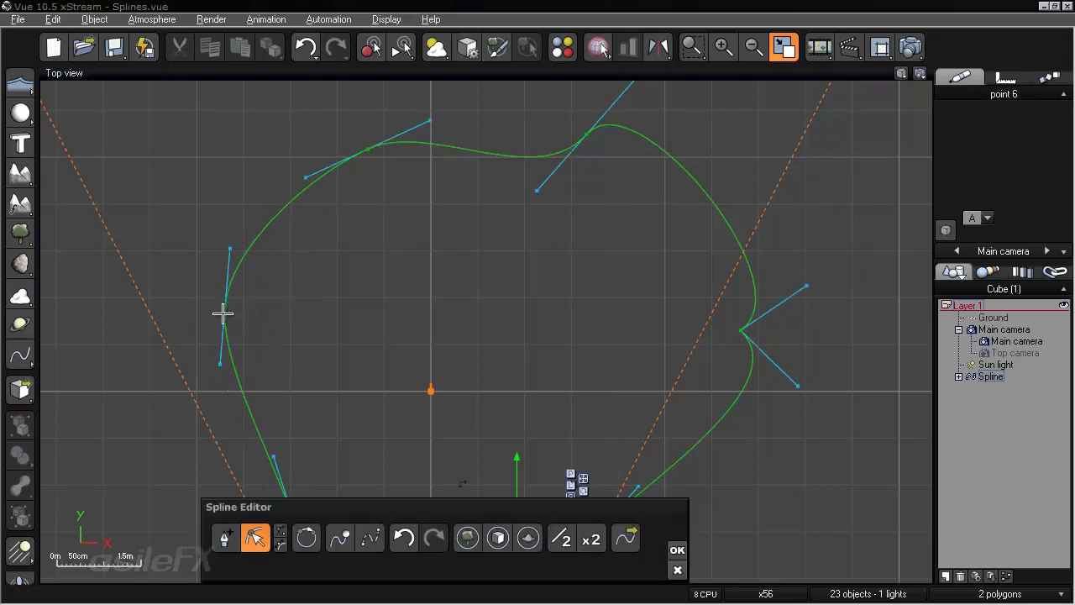
click(677, 550)
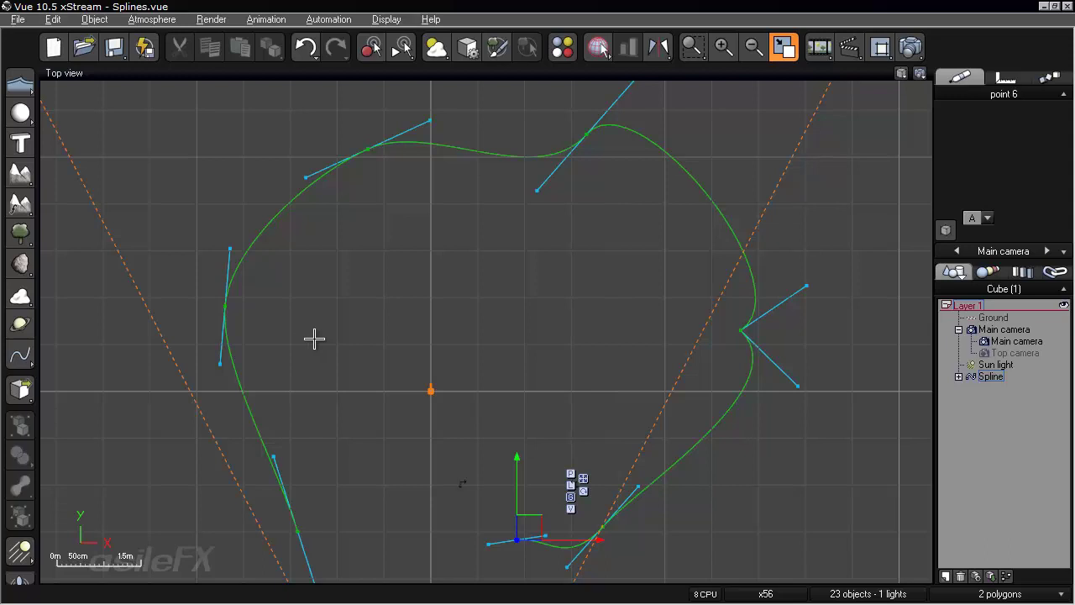
- Align the broken tangents of the rightmost control point in the Spline Editor, accept the edit and deselect the spline
click(739, 331)
double_click(739, 331)
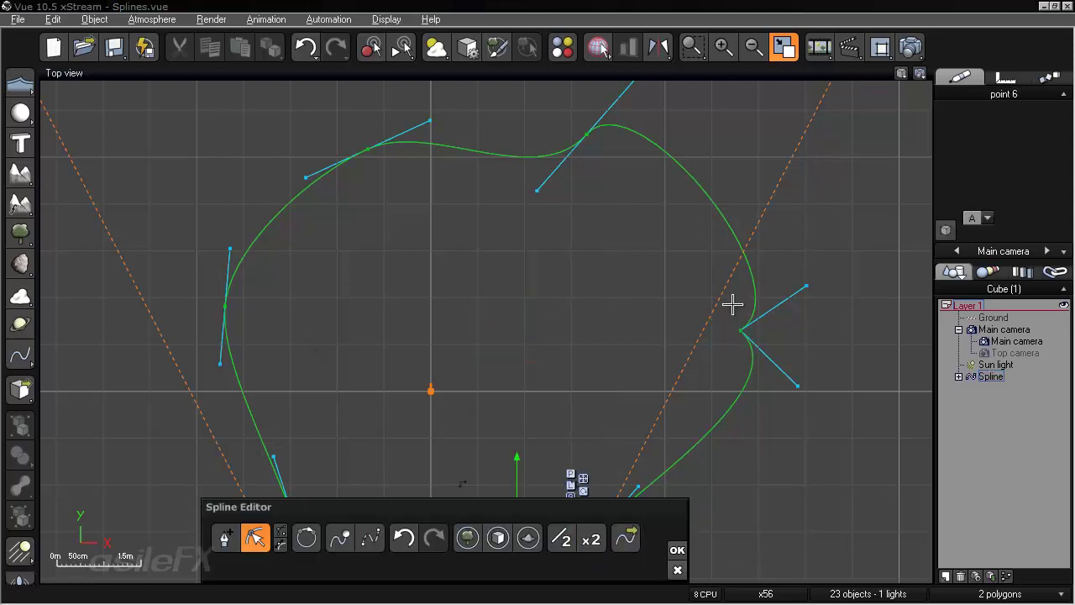
click(740, 330)
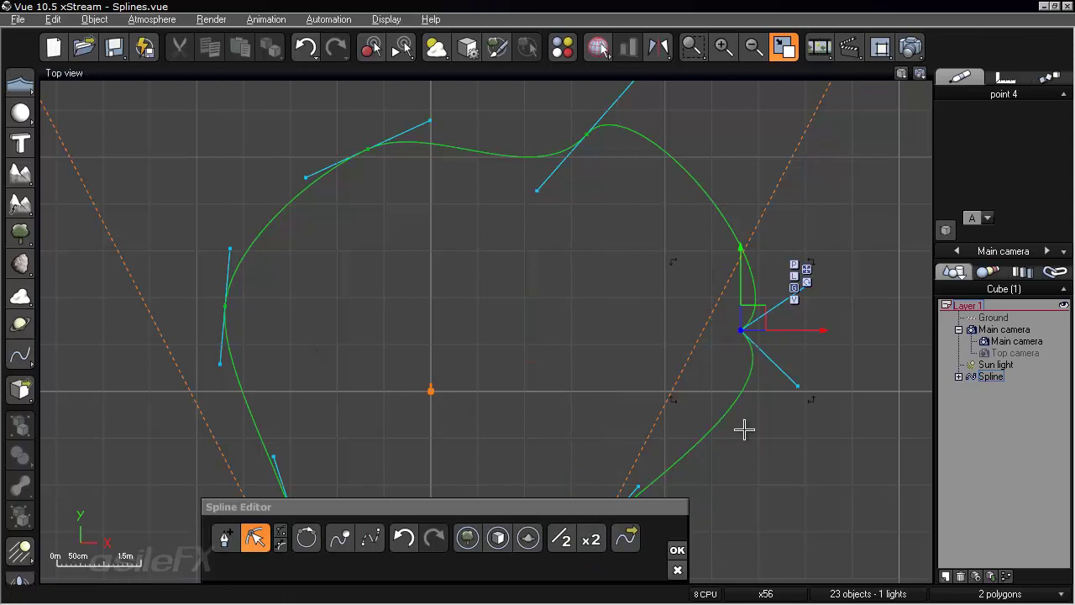
click(282, 544)
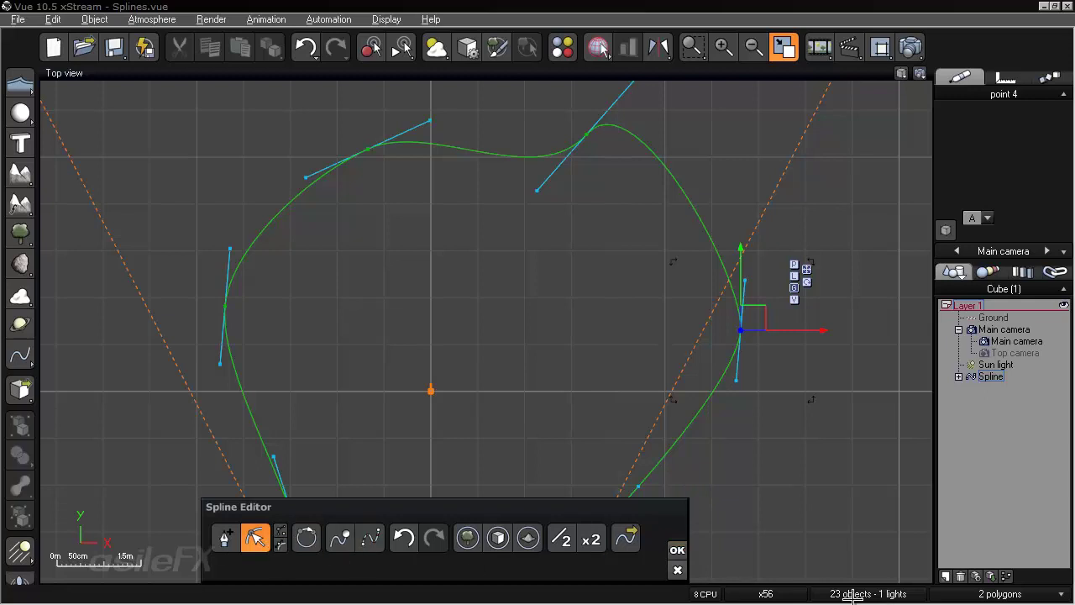
click(677, 550)
click(924, 464)
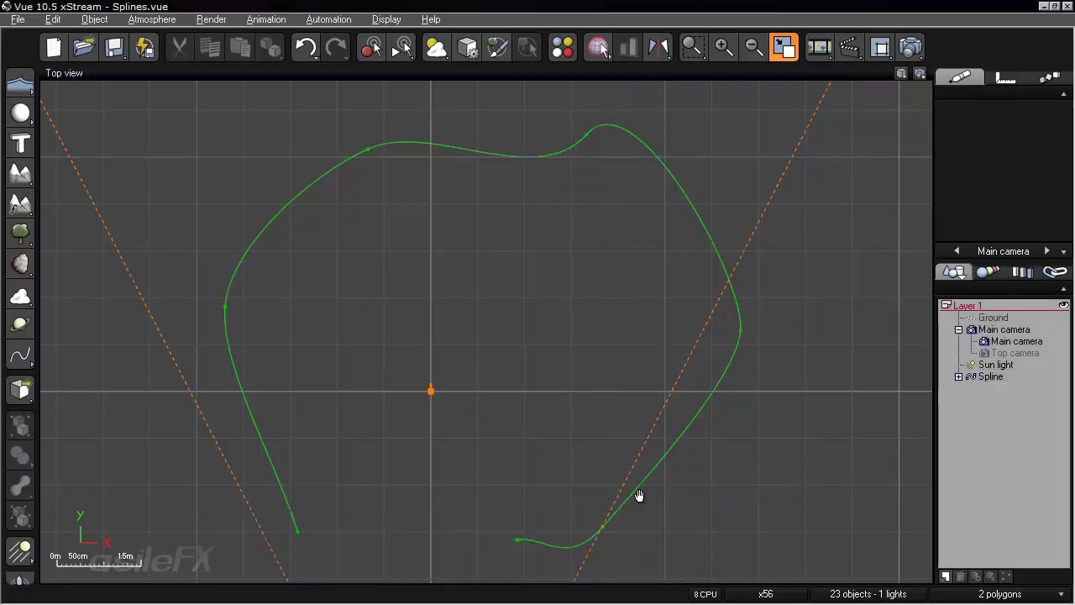
right_drag(637, 476, 632, 495)
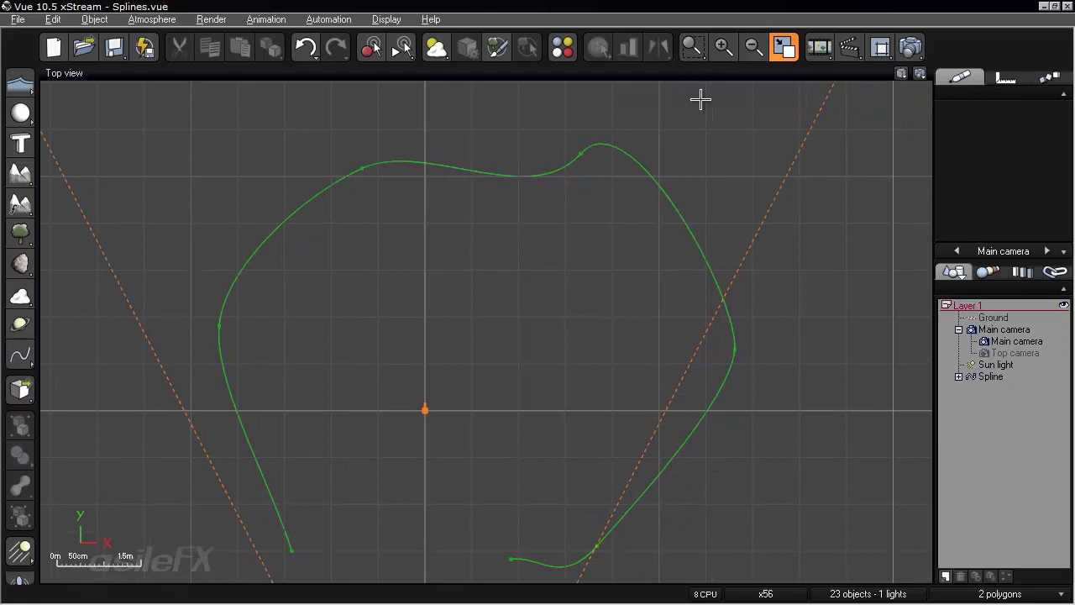